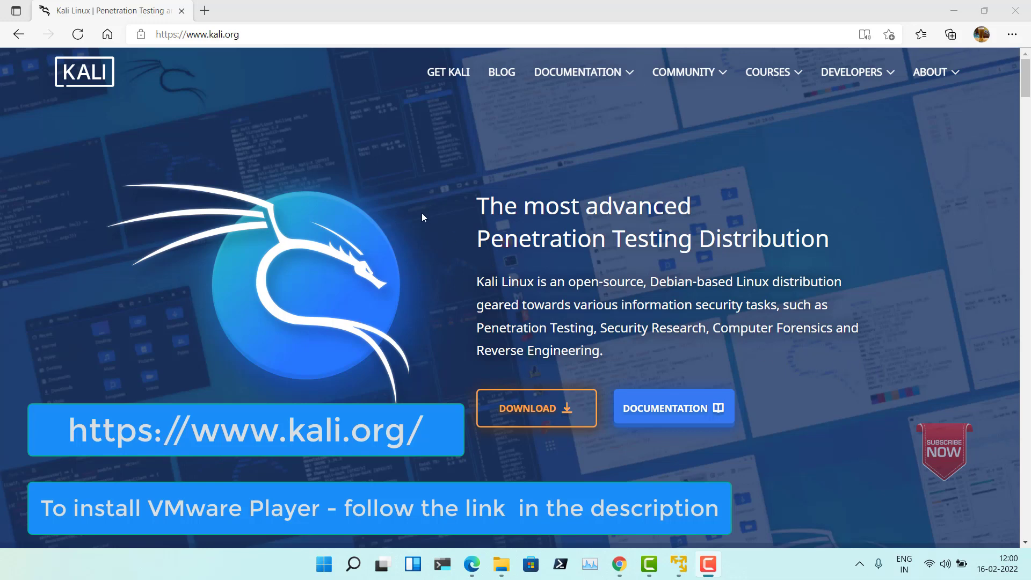
Step: Open the Kali Linux download page from kali.org and go to its Live Boot images
{"action": "left_click", "coordinate": [262, 39]}
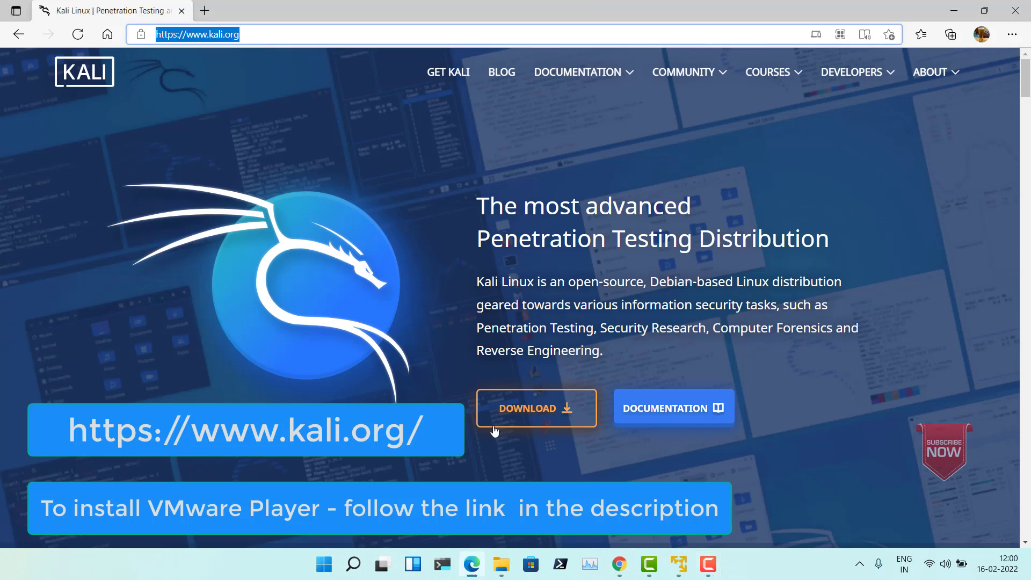
{"action": "left_click", "coordinate": [525, 415]}
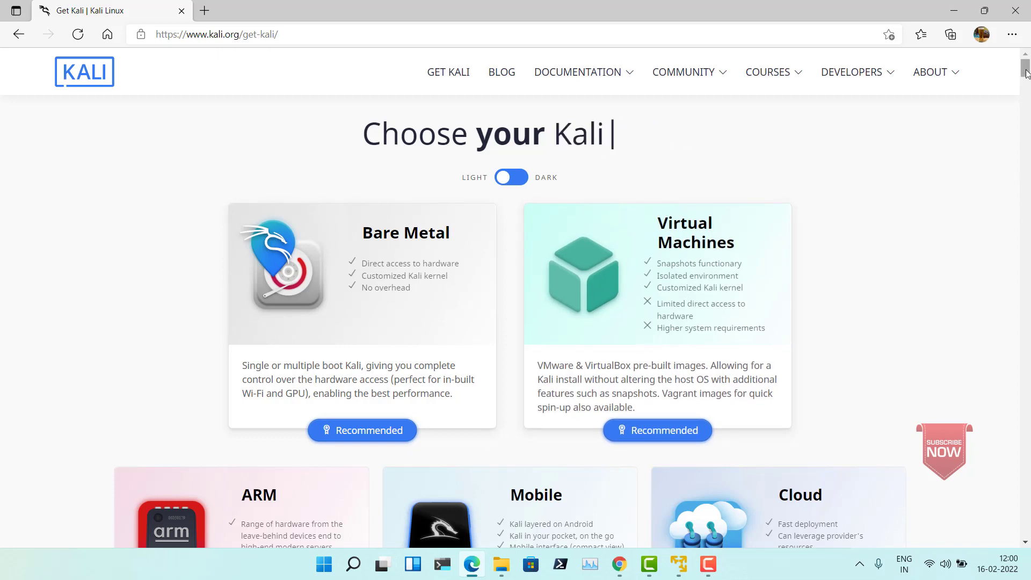
{"action": "scroll", "coordinate": [1026, 86], "scroll_direction": "down", "scroll_amount": 5}
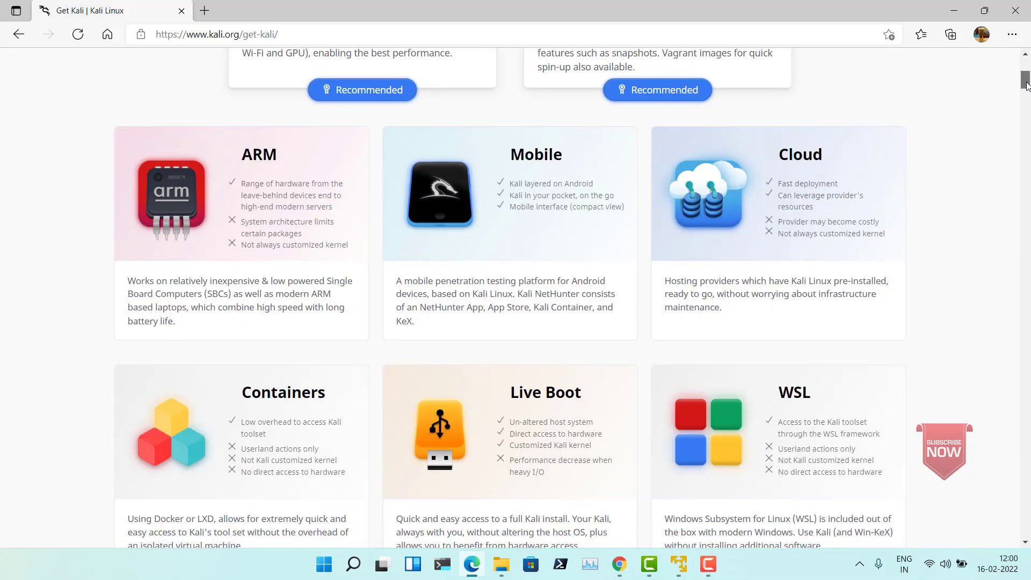
{"action": "scroll", "coordinate": [1026, 86], "scroll_direction": "down", "scroll_amount": 3}
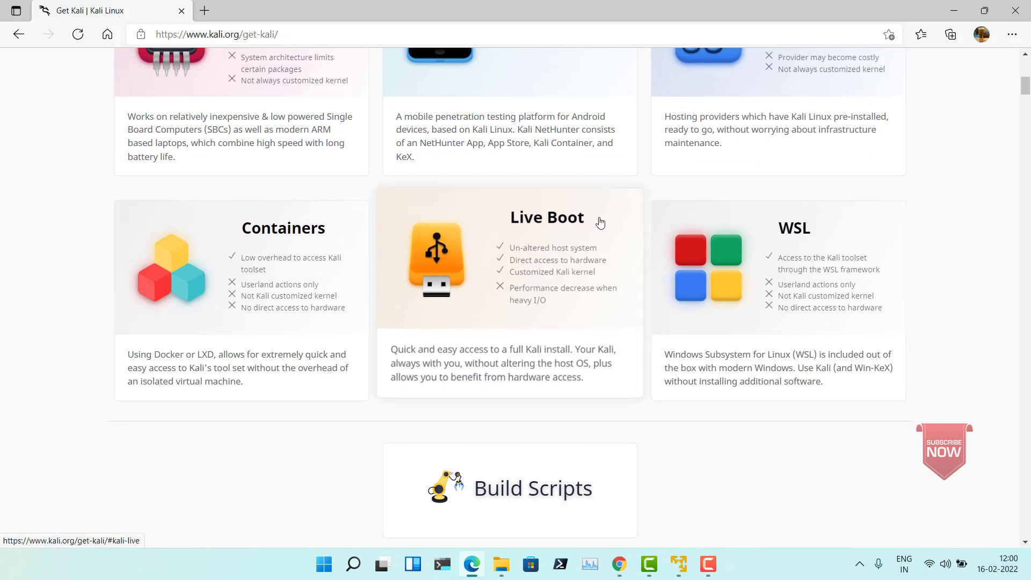
{"action": "left_click", "coordinate": [556, 228]}
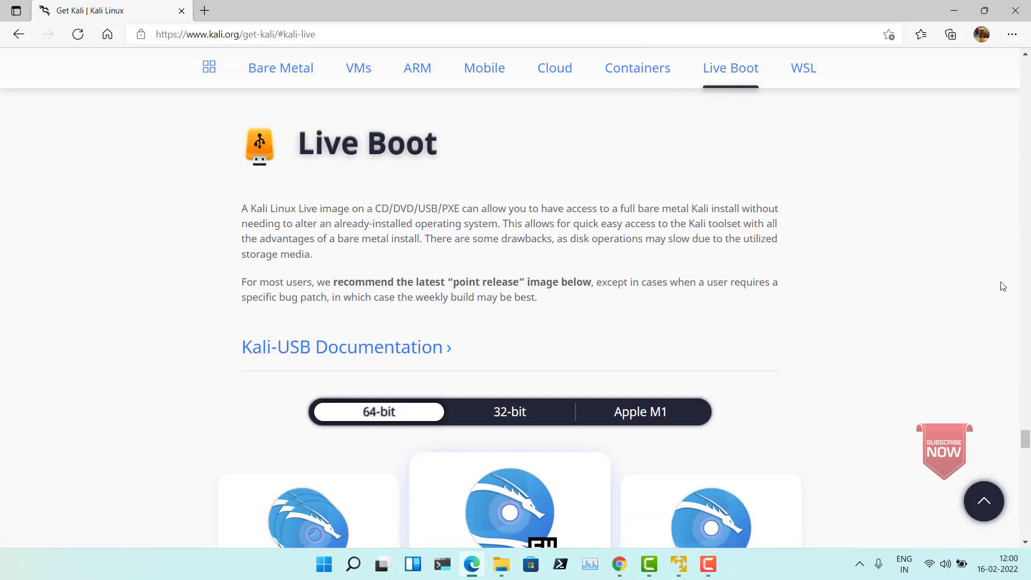
Step: Download the torrent file for the 64-bit Everything live image
{"action": "left_click", "coordinate": [1025, 543]}
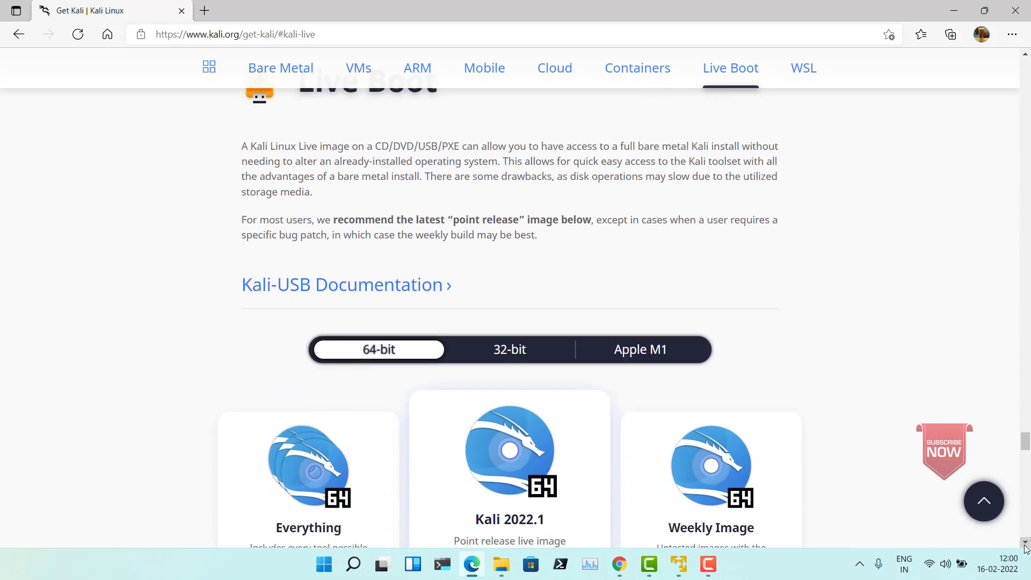
{"action": "left_click", "coordinate": [1025, 542]}
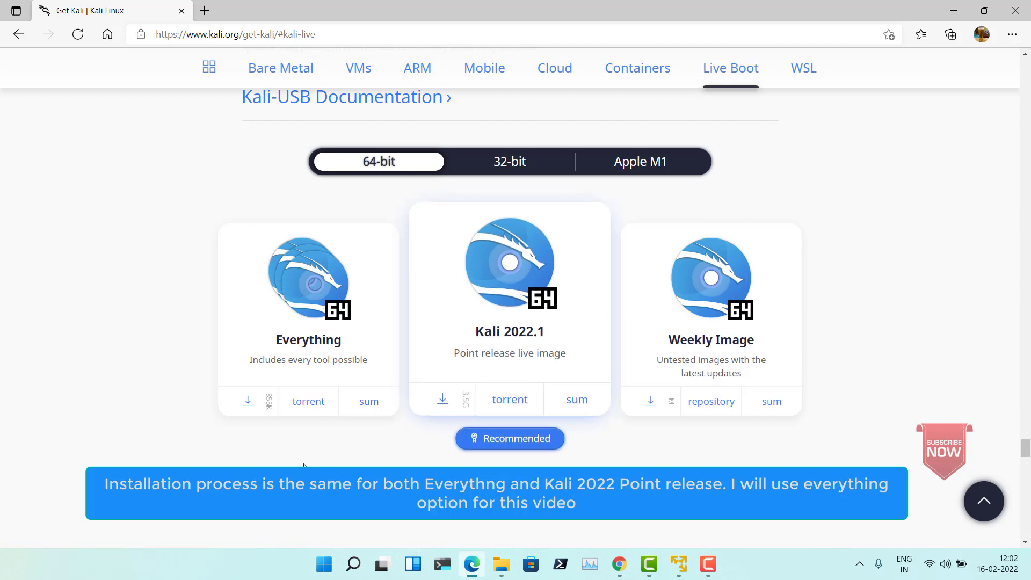
{"action": "left_click", "coordinate": [248, 402]}
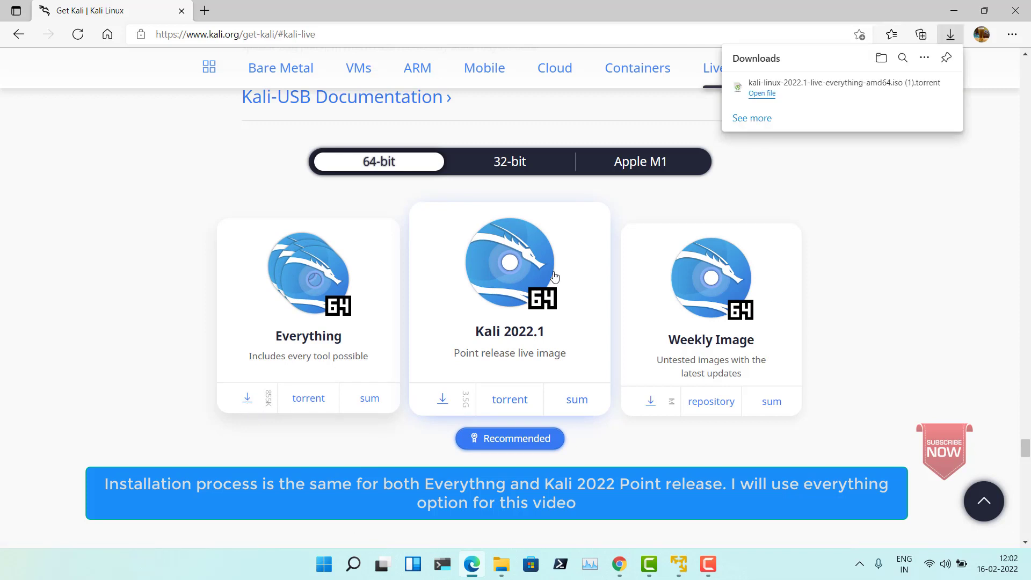
Step: Open the downloaded Everything torrent file in µTorrent and decline loading trackers from it
{"action": "left_click", "coordinate": [762, 94]}
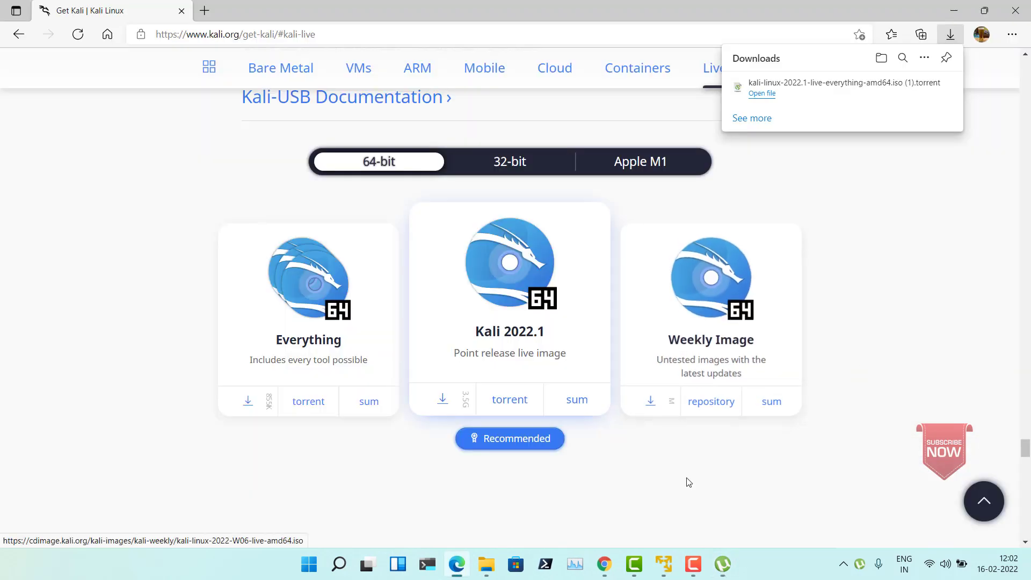
{"action": "left_click", "coordinate": [722, 567]}
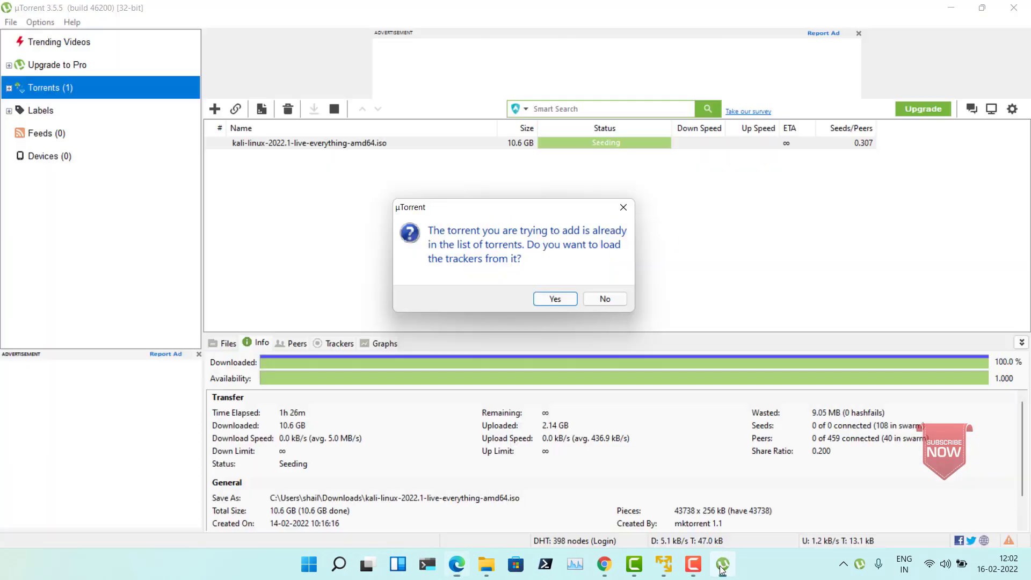
{"action": "left_click", "coordinate": [608, 301]}
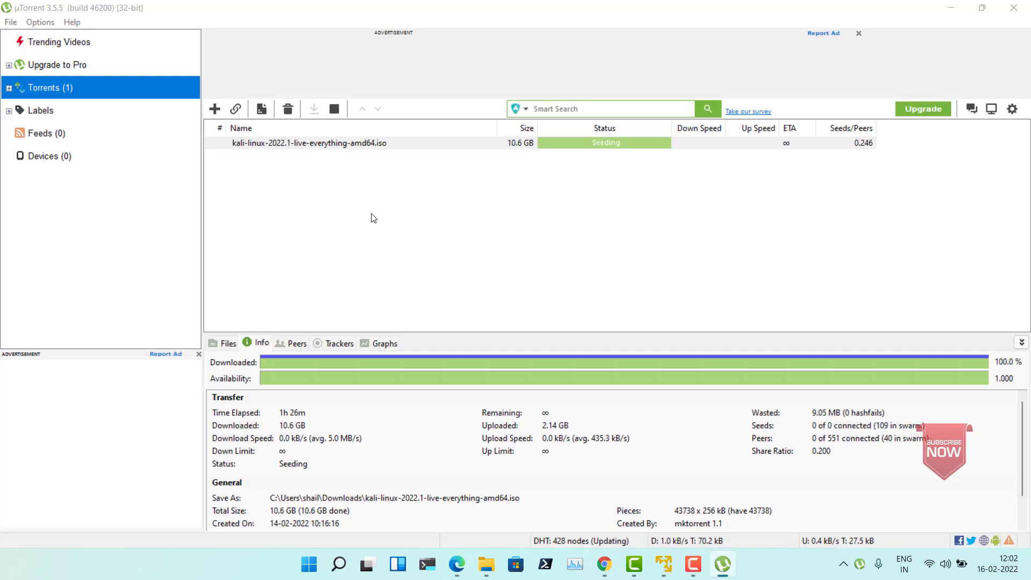
Step: Exit µTorrent and confirm closing it
{"action": "left_click", "coordinate": [10, 24]}
{"action": "left_click", "coordinate": [29, 138]}
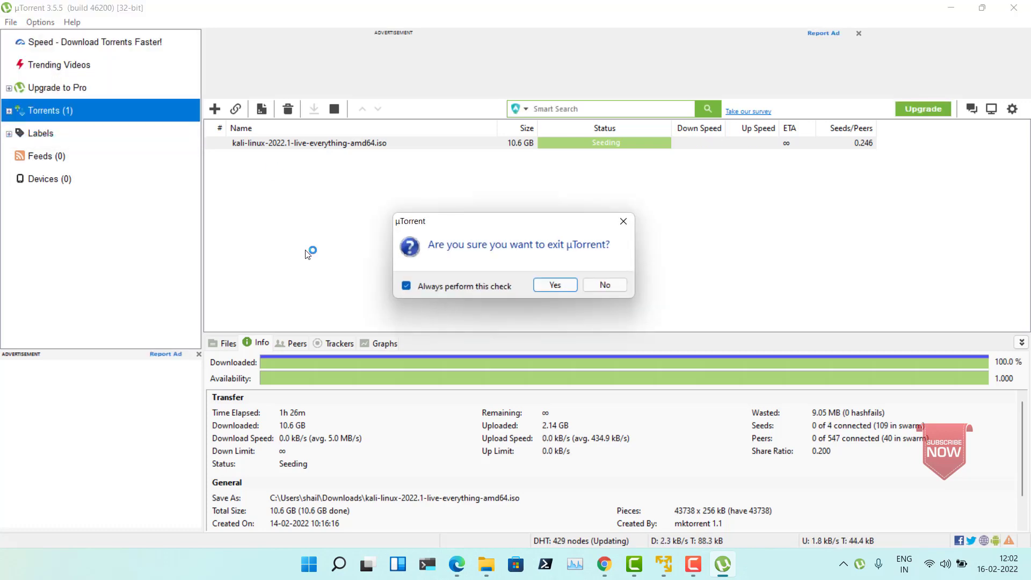
{"action": "left_click", "coordinate": [546, 288]}
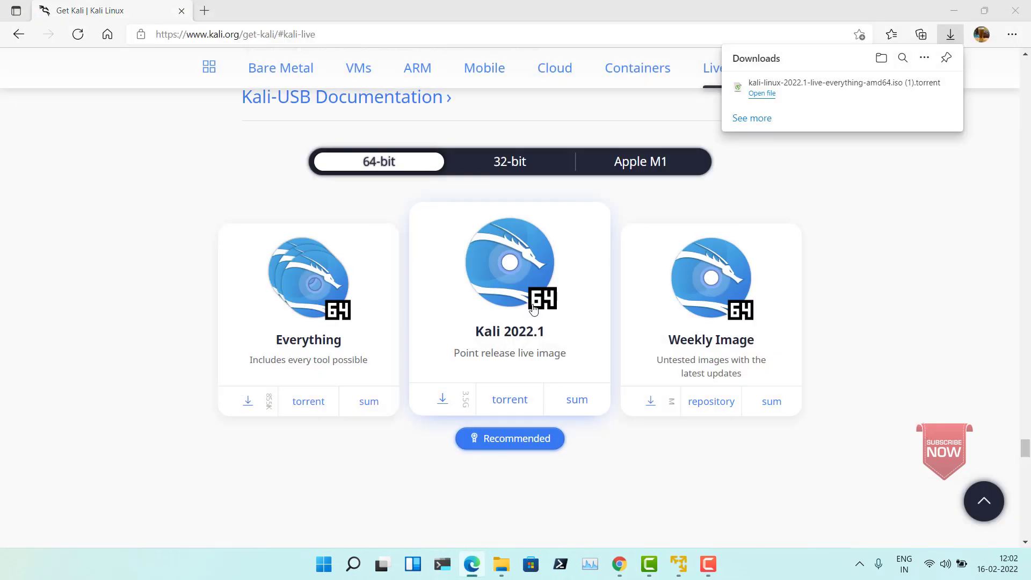
Step: Start downloading the 64-bit Kali 2022.1 point release live image and cancel the download
{"action": "left_click", "coordinate": [444, 401]}
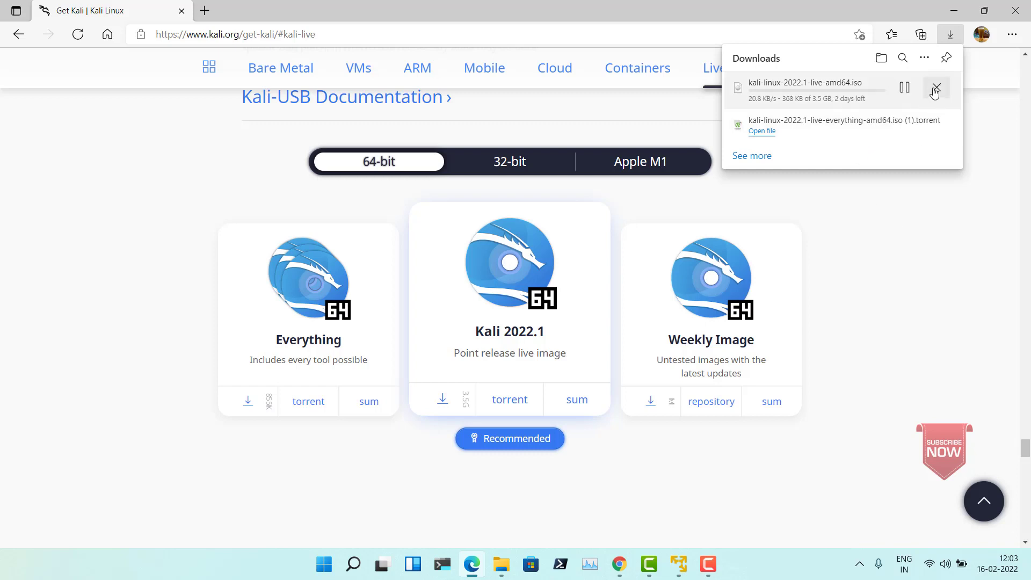
{"action": "left_click", "coordinate": [932, 89]}
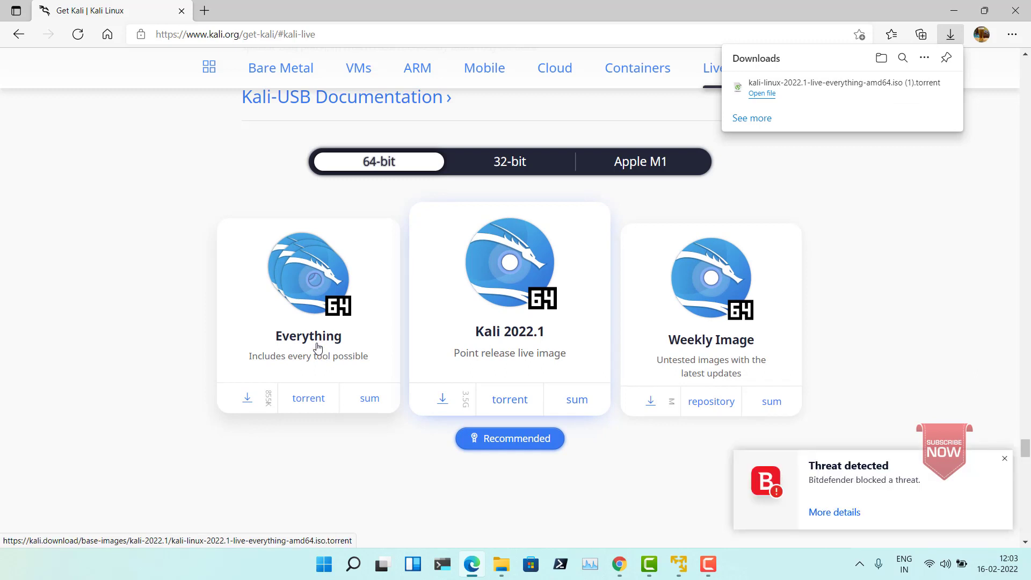
{"action": "left_click", "coordinate": [1004, 461]}
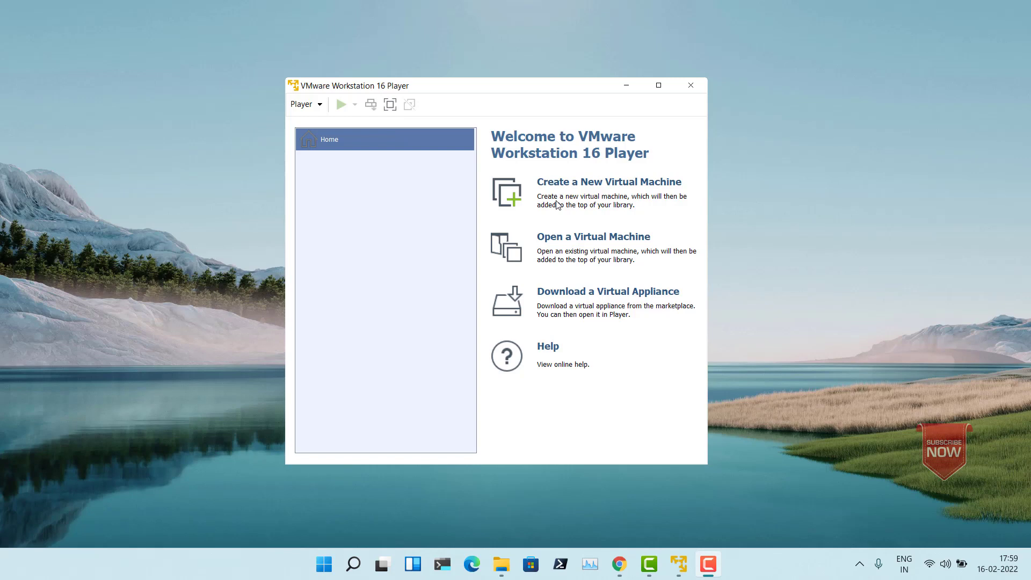
Step: In VMware Workstation 16 Player, begin a new virtual machine using kali-linux-2022.1-live-everything-amd64.iso from Downloads as the installer disc image
{"action": "left_click", "coordinate": [514, 196]}
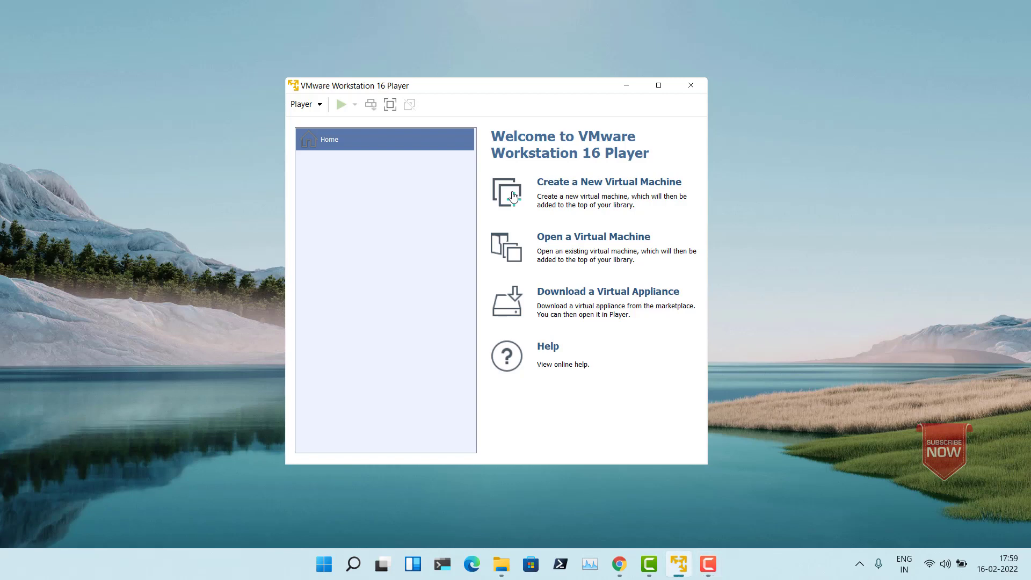
{"action": "left_click", "coordinate": [514, 196]}
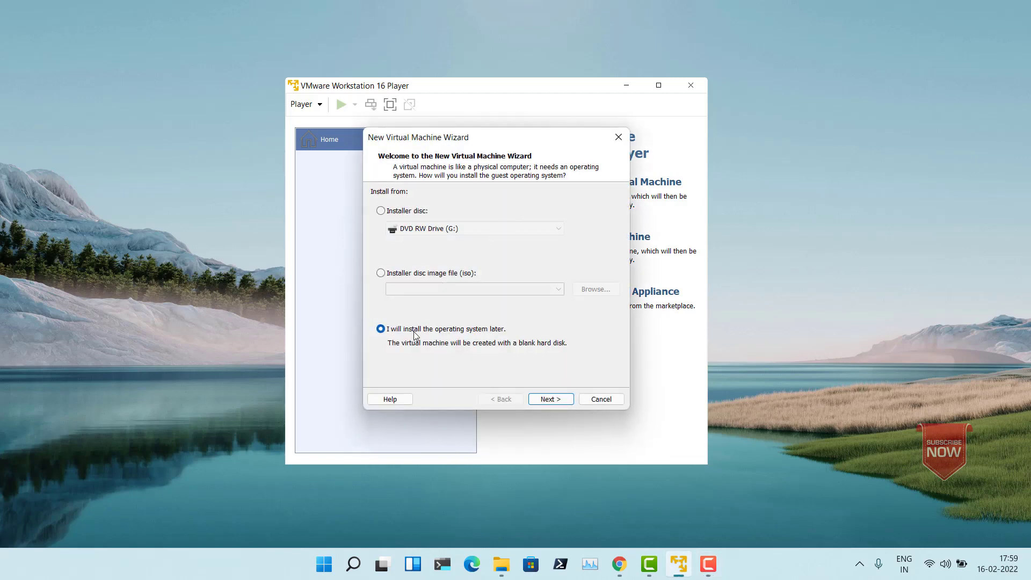
{"action": "left_click", "coordinate": [402, 275]}
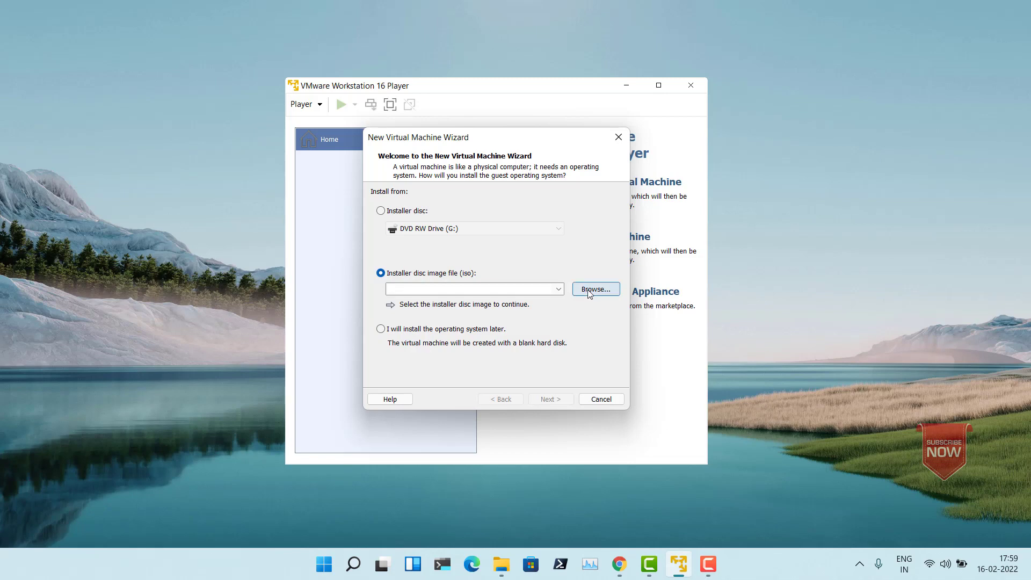
{"action": "left_click", "coordinate": [590, 291]}
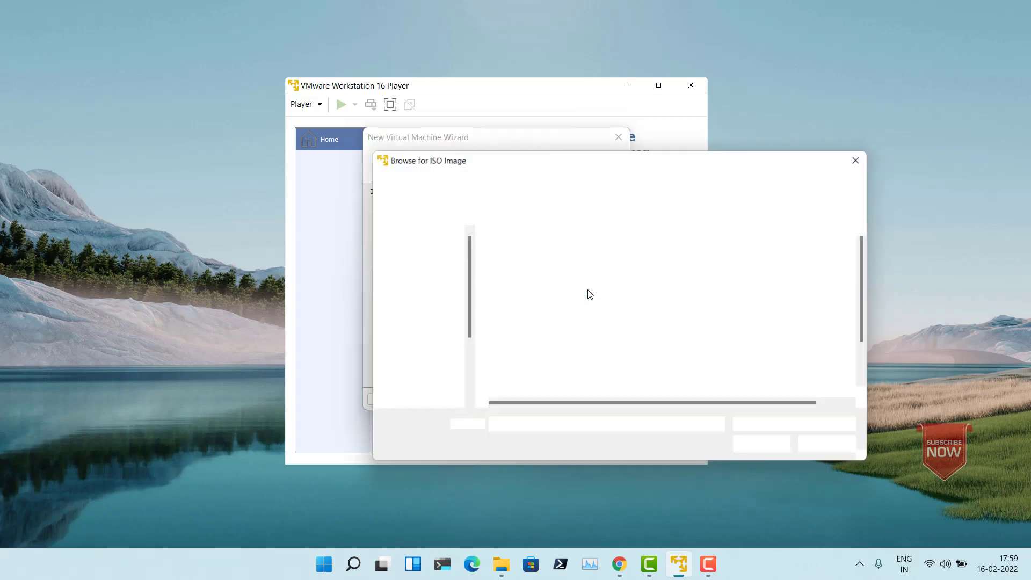
{"action": "left_click", "coordinate": [416, 306]}
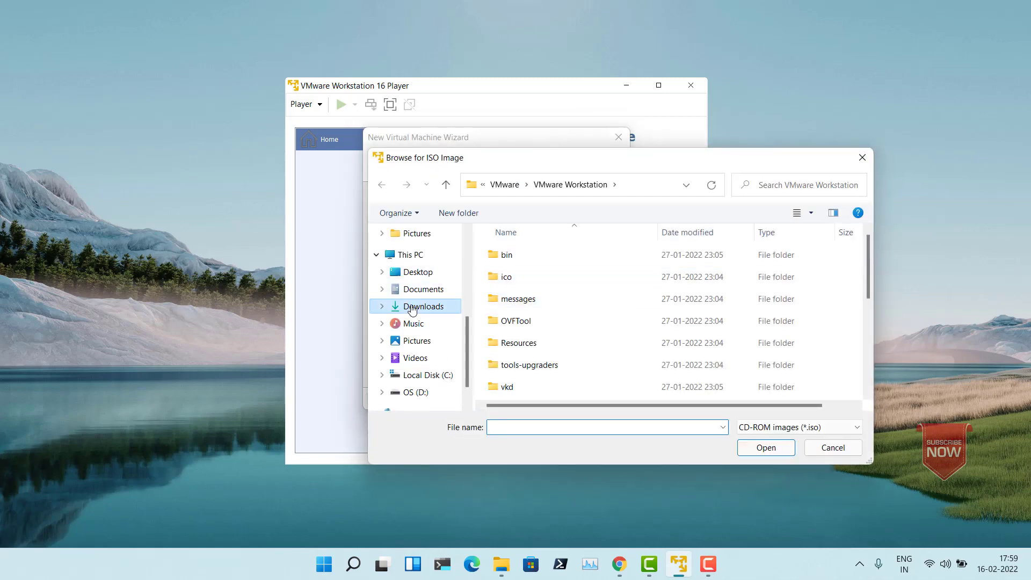
{"action": "double_click", "coordinate": [519, 273]}
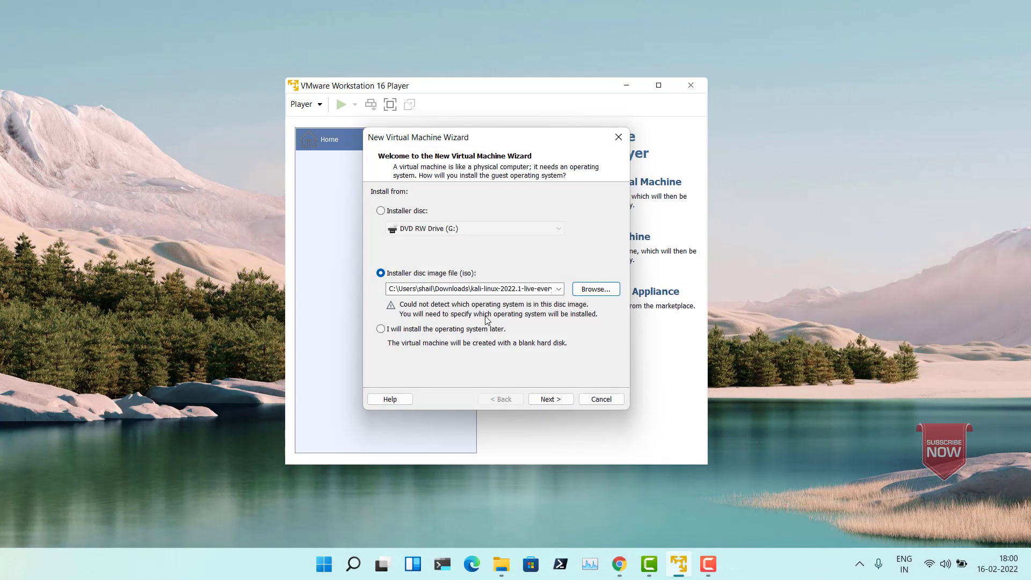
{"action": "left_click", "coordinate": [549, 402]}
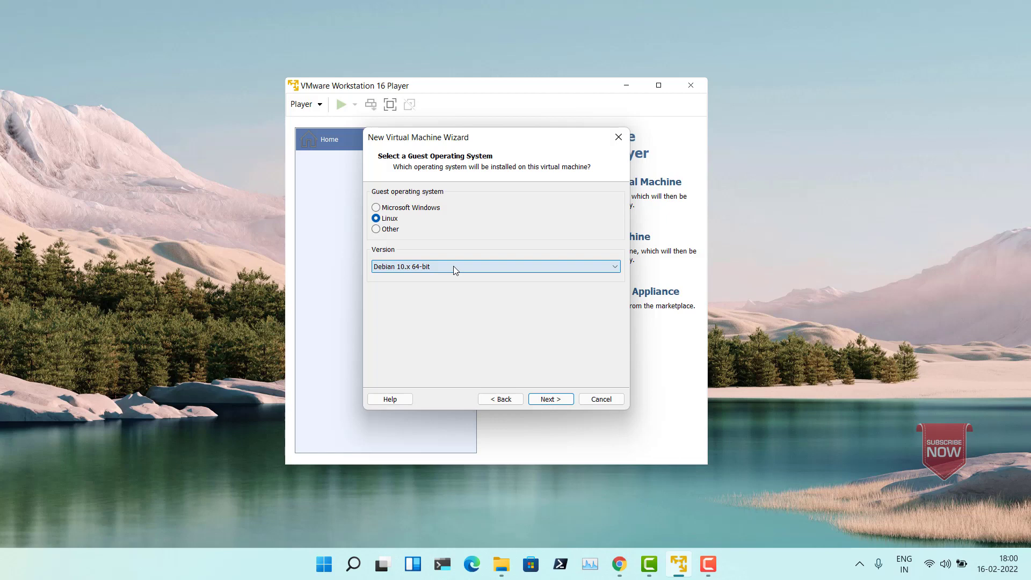
Step: Accept Linux, Debian 10.x 64-bit, as the guest operating system and name the virtual machine Kali-linux-2022-1
{"action": "left_click", "coordinate": [545, 400]}
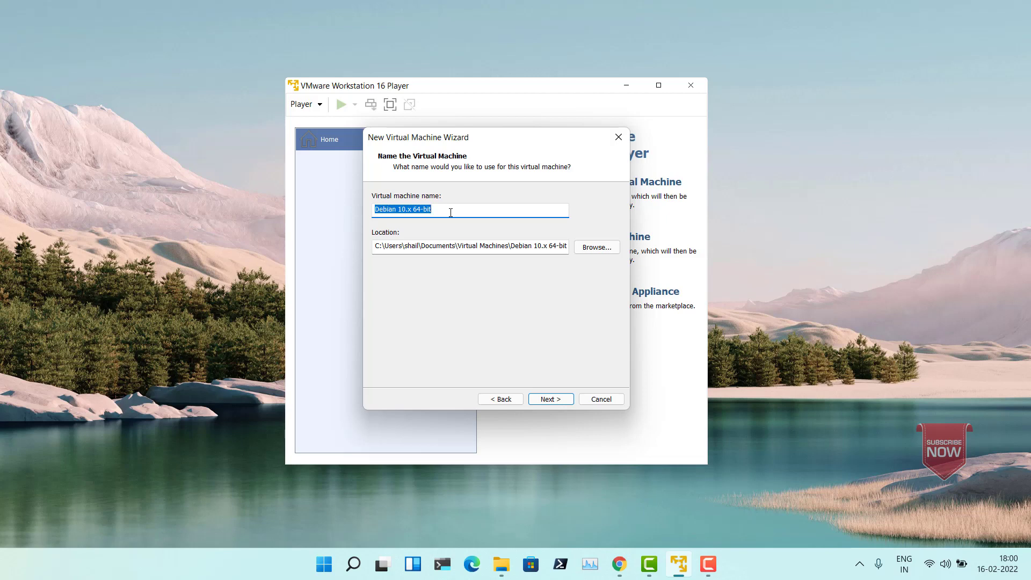
{"action": "type", "text": "Kali"}
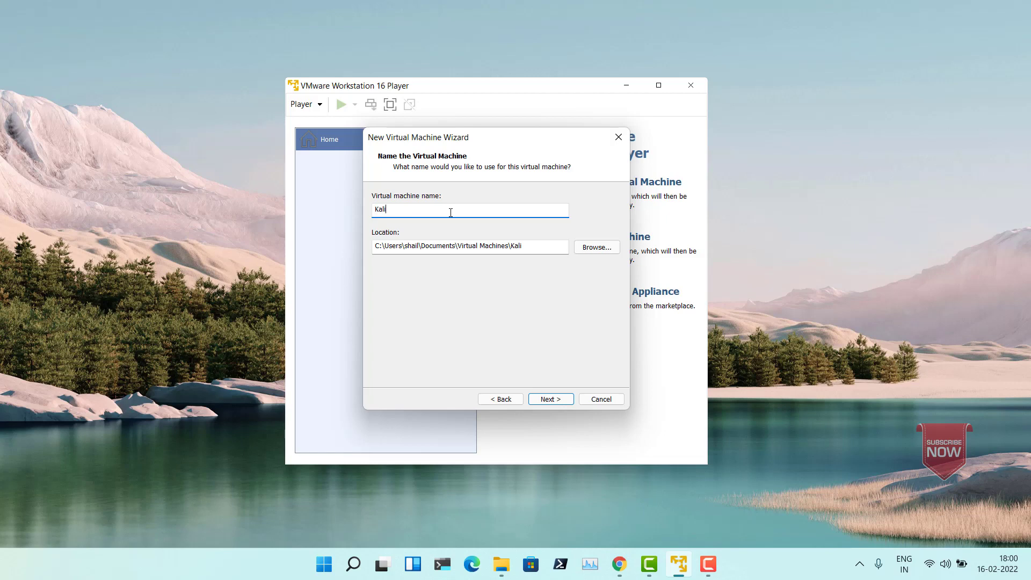
{"action": "type", "text": "-linux-2022-1"}
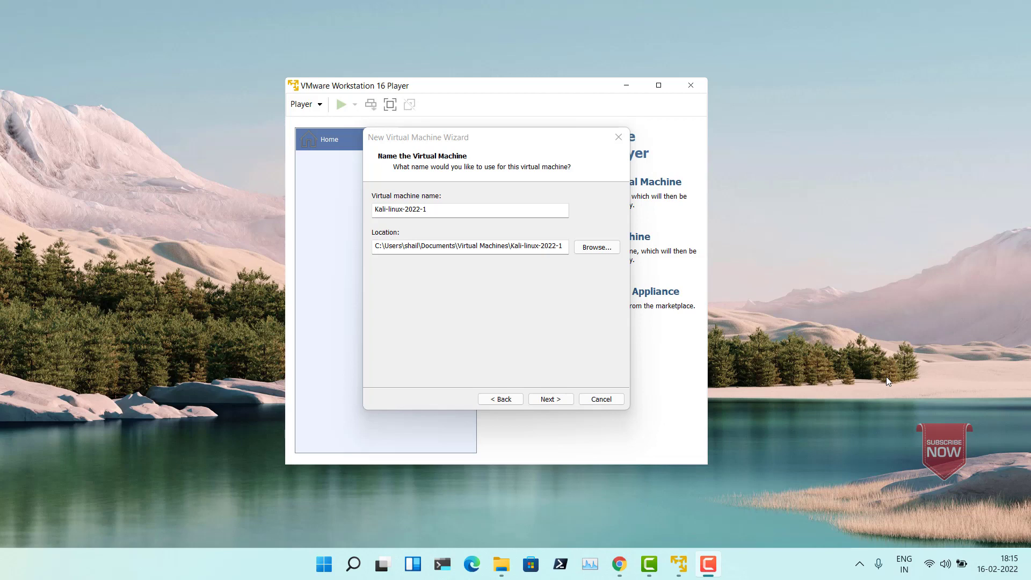
Step: Set the maximum disk size to 60 GB with the virtual disk split into multiple files
{"action": "left_click", "coordinate": [537, 402]}
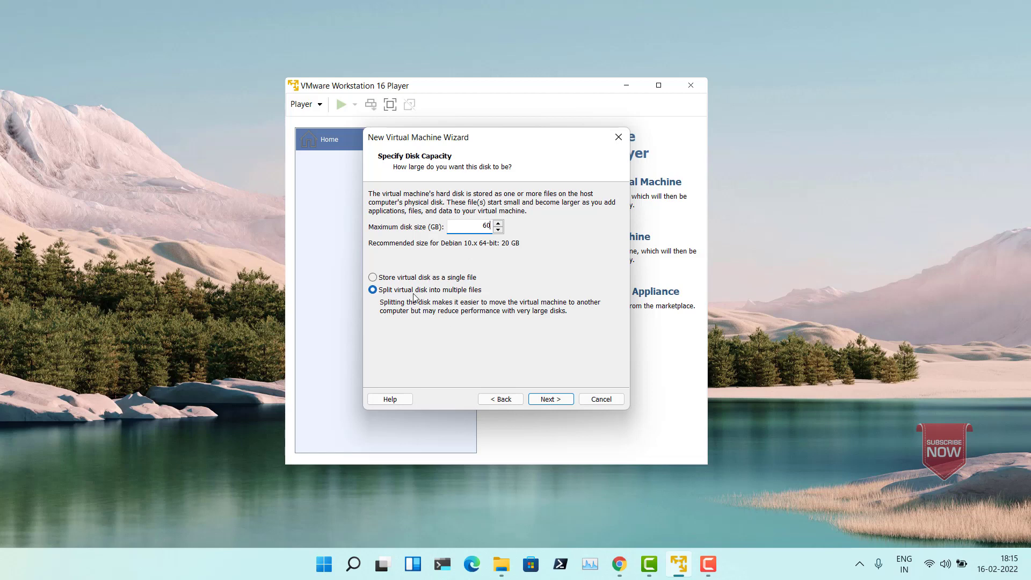
{"action": "left_click", "coordinate": [550, 400]}
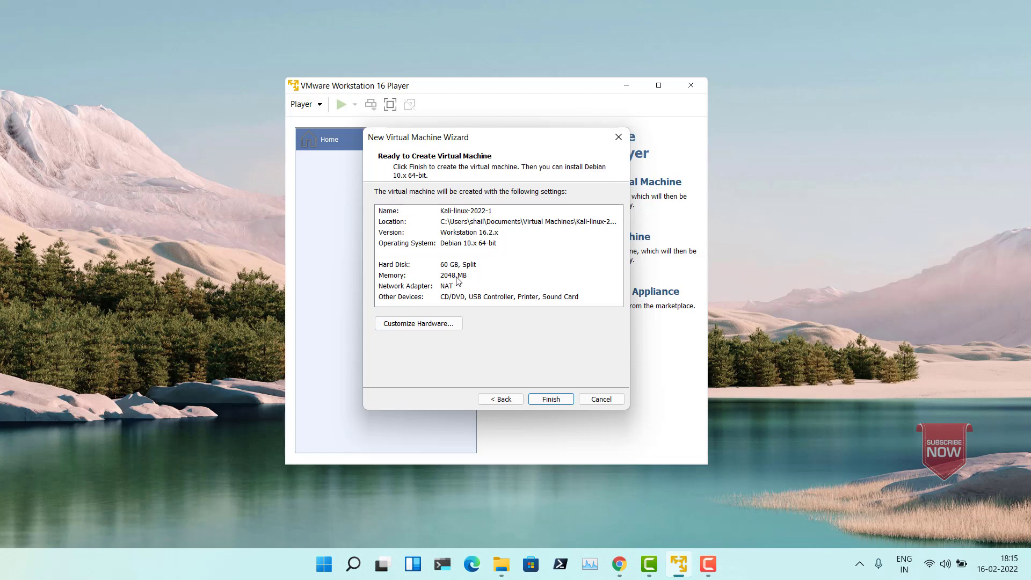
Step: Customize the virtual machine's hardware with 8 GB of memory and 4 processor cores
{"action": "left_click", "coordinate": [446, 326]}
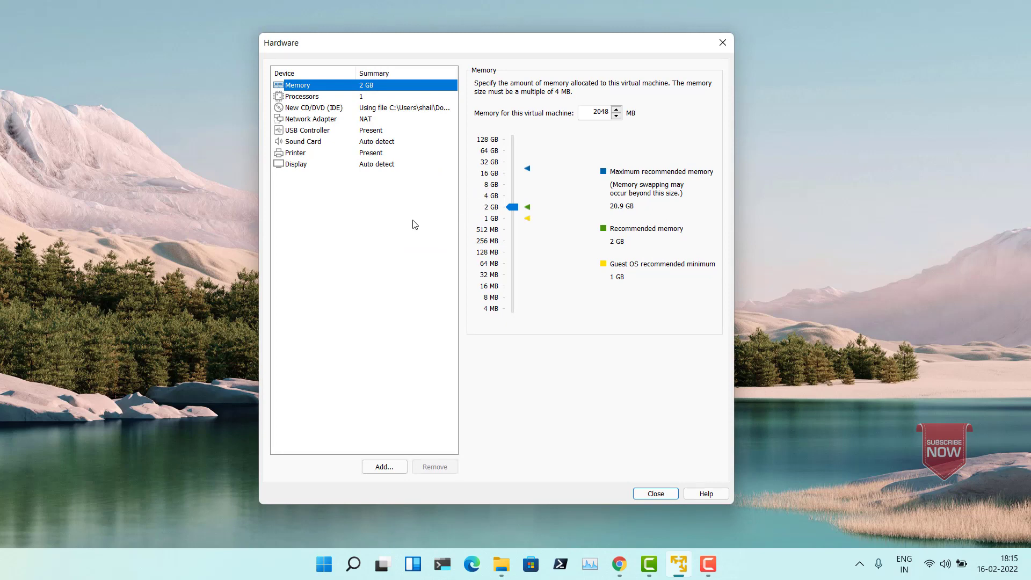
{"action": "left_click", "coordinate": [493, 185]}
{"action": "left_click", "coordinate": [292, 97]}
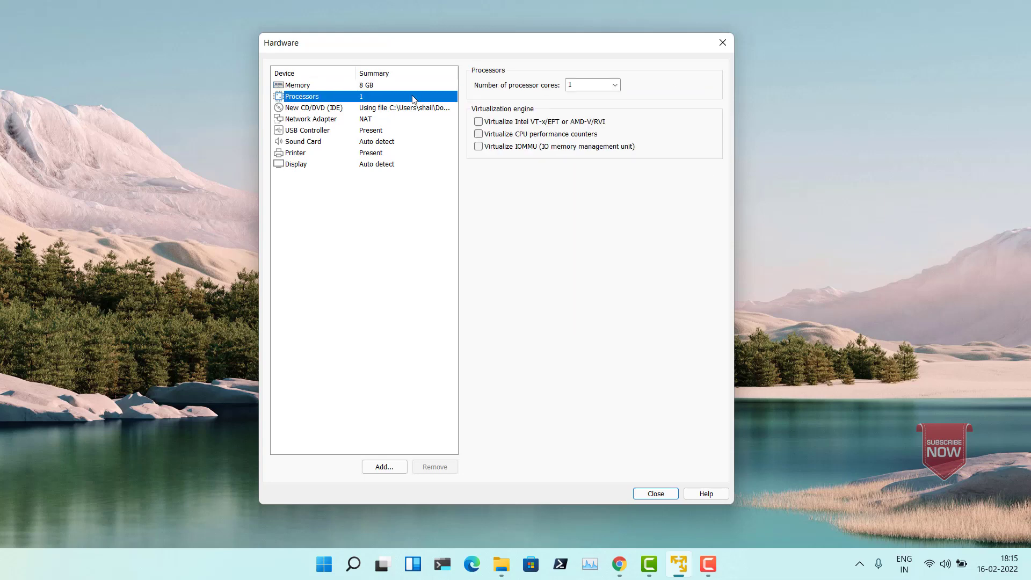
{"action": "left_click", "coordinate": [614, 85]}
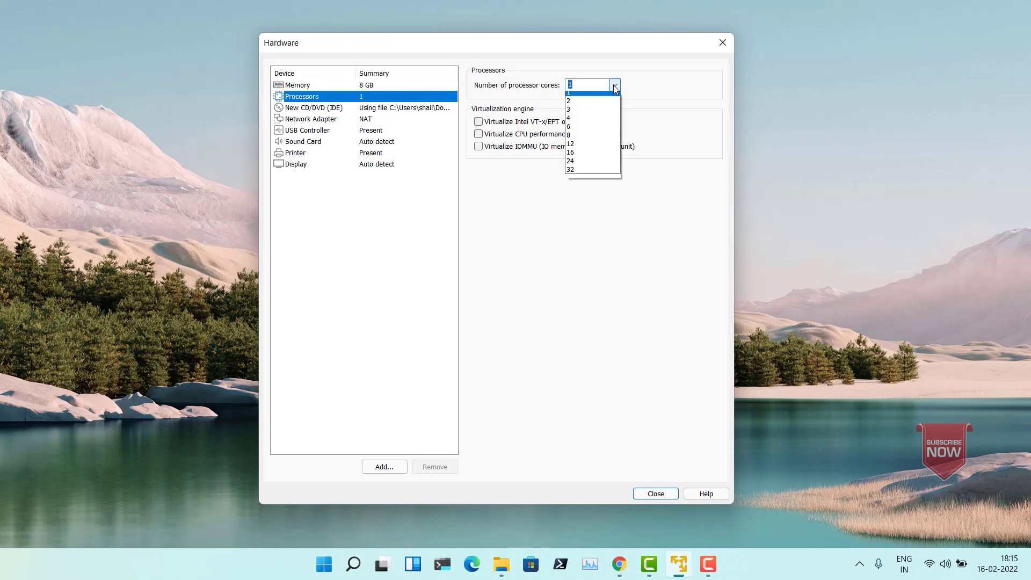
{"action": "left_click", "coordinate": [581, 122]}
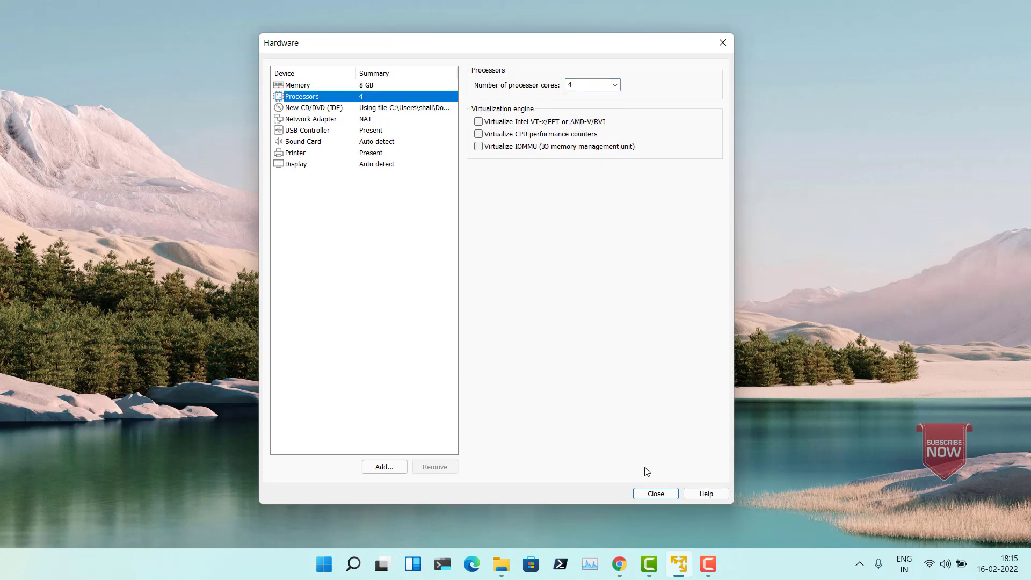
{"action": "left_click", "coordinate": [654, 494]}
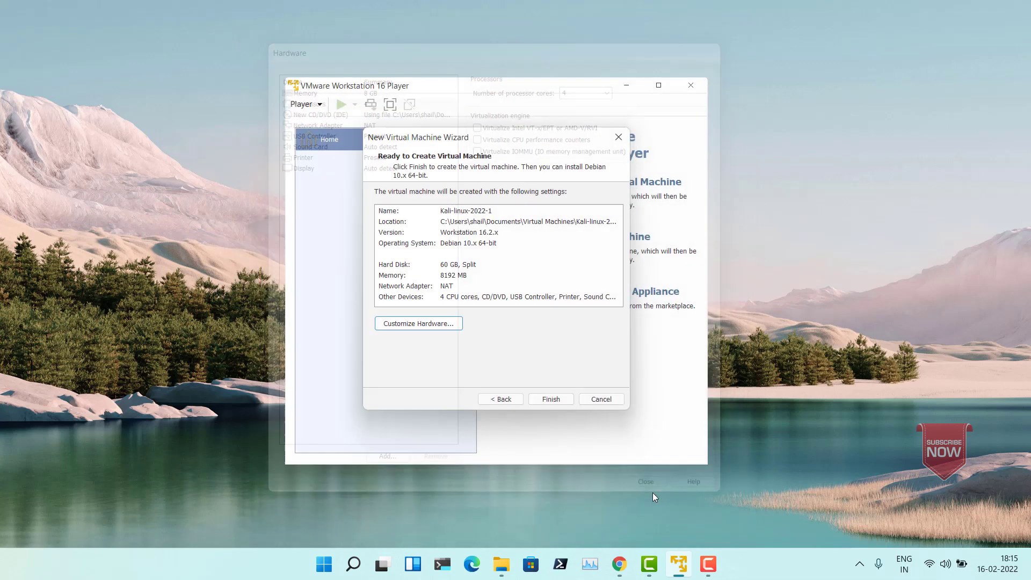
Step: Finish creating the Kali-linux-2022-1 virtual machine and power it on
{"action": "left_click", "coordinate": [551, 400]}
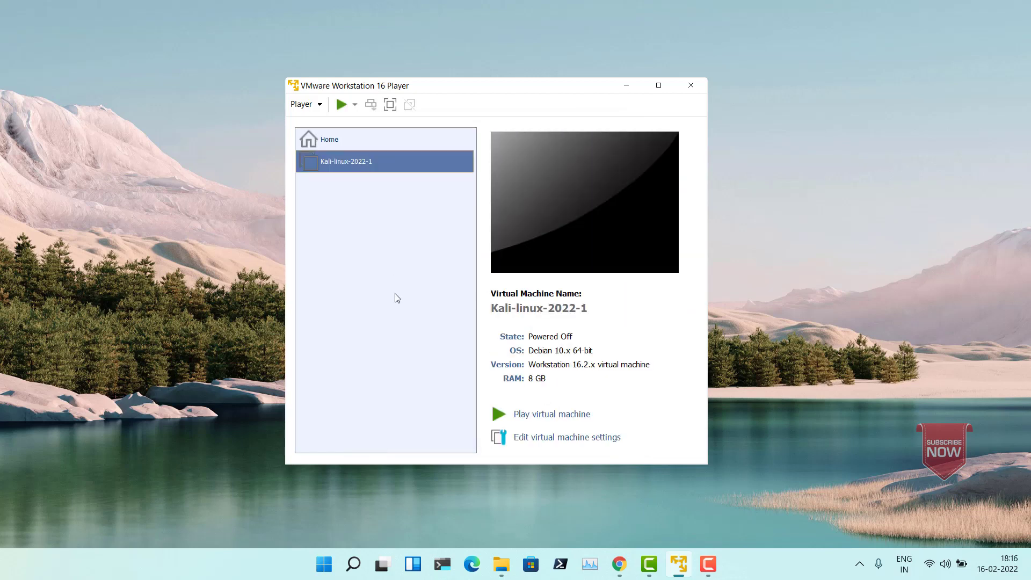
{"action": "left_click", "coordinate": [547, 417]}
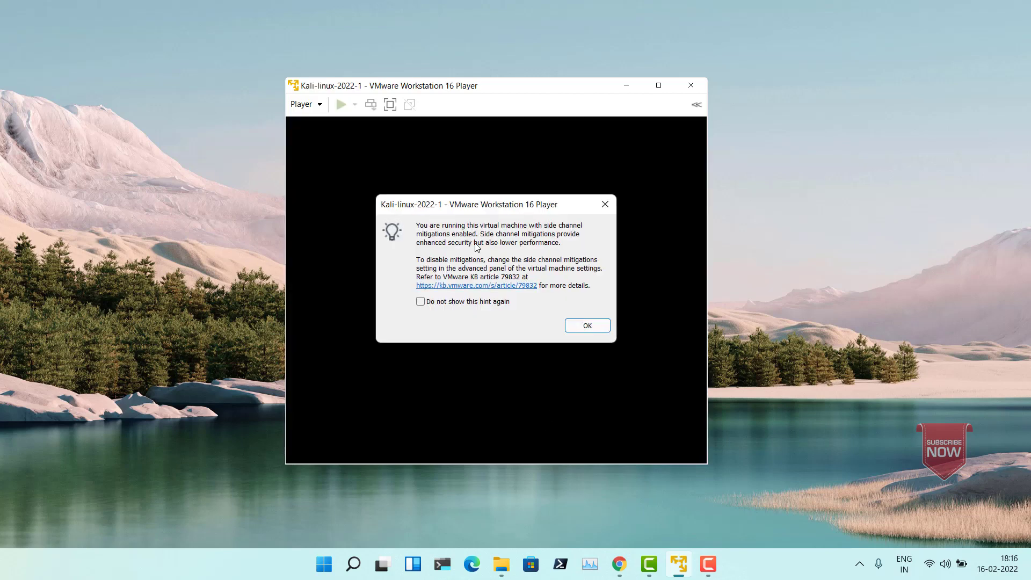
Step: Acknowledge the side channel mitigations hint and launch Start installer from the Kali Linux live boot menu
{"action": "left_click", "coordinate": [582, 325]}
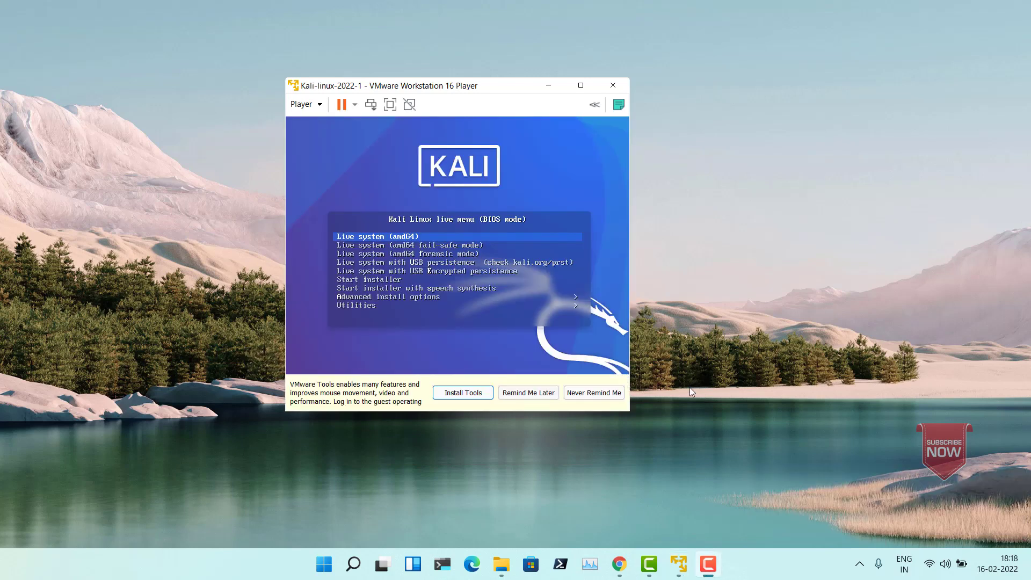
{"action": "left_click", "coordinate": [374, 285]}
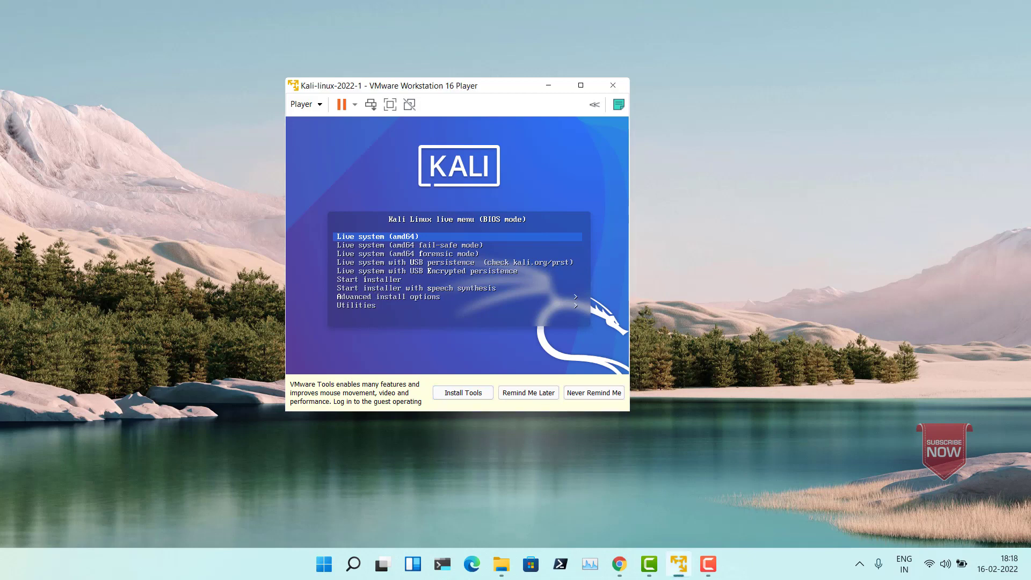
{"action": "key", "text": "Down"}
{"action": "key", "text": "Down"}
{"action": "key", "text": "Down"}
{"action": "key", "text": "Down"}
{"action": "key", "text": "Down"}
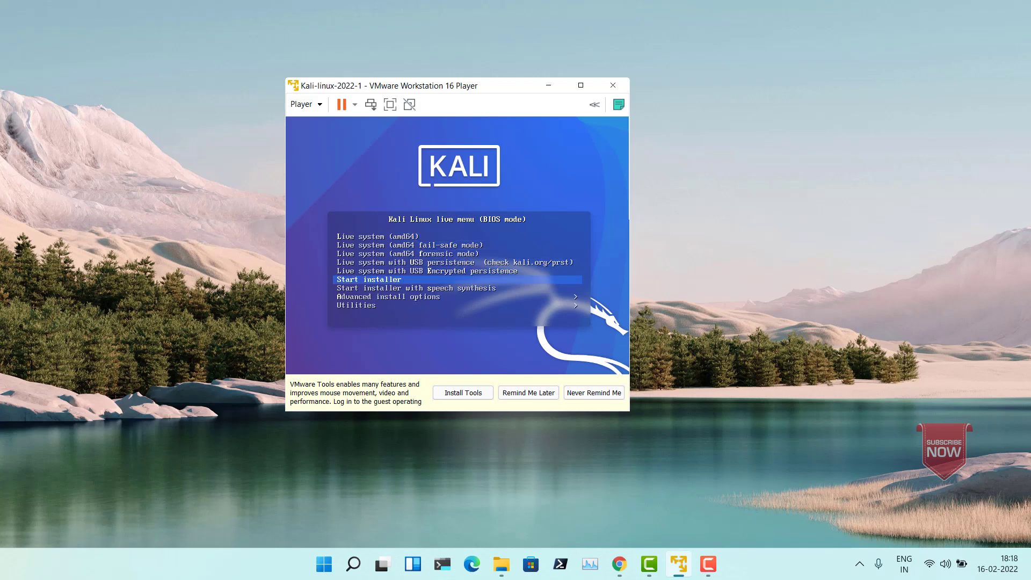
{"action": "key", "text": "Return"}
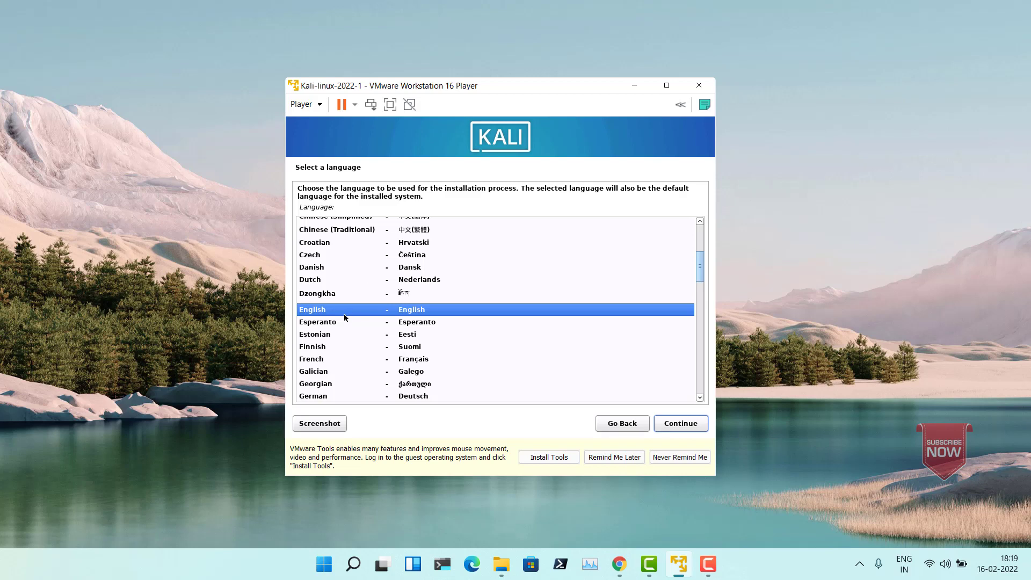
Step: Set the installer language to English, the location to India and the keymap to American English
{"action": "left_click", "coordinate": [674, 425]}
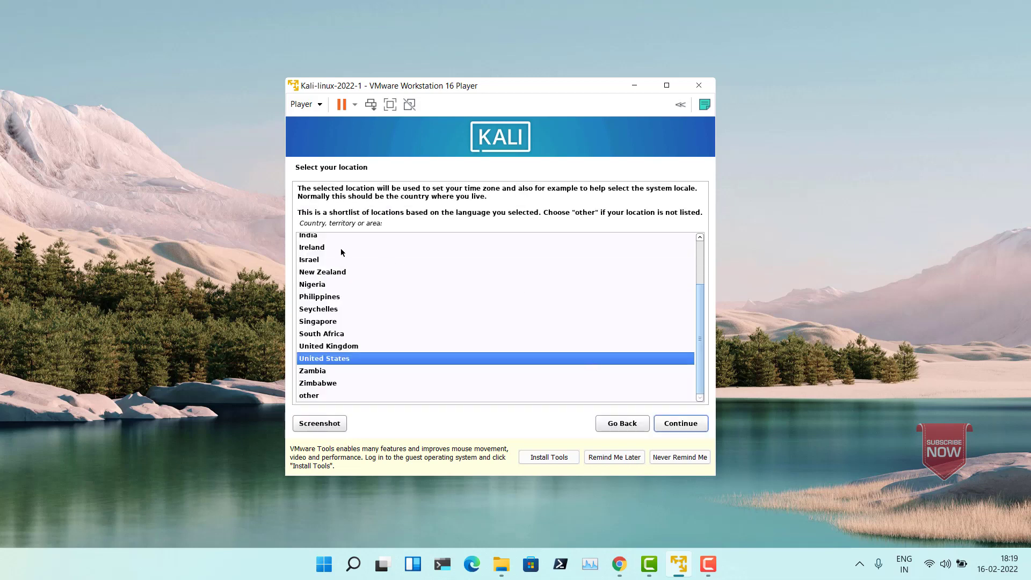
{"action": "left_click", "coordinate": [316, 238]}
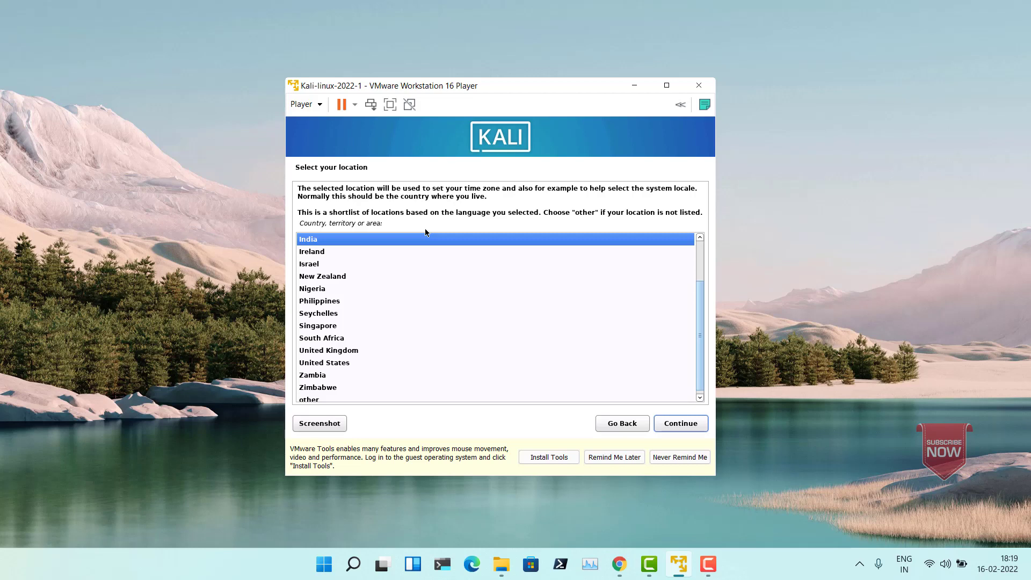
{"action": "left_click", "coordinate": [673, 427]}
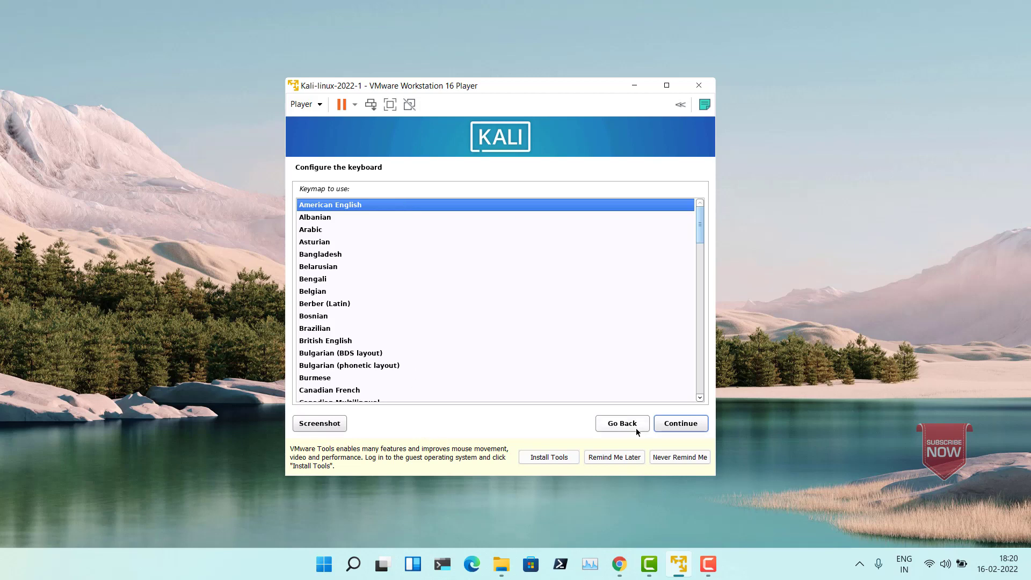
{"action": "left_click", "coordinate": [681, 423]}
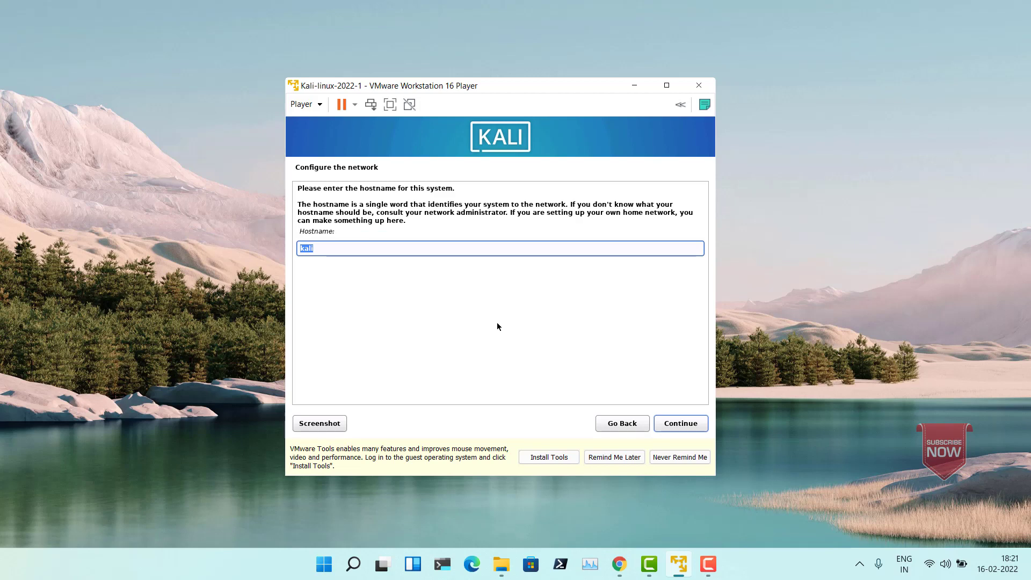
Step: Configure the network with the hostname kali and the domain name example.com
{"action": "left_click", "coordinate": [371, 252]}
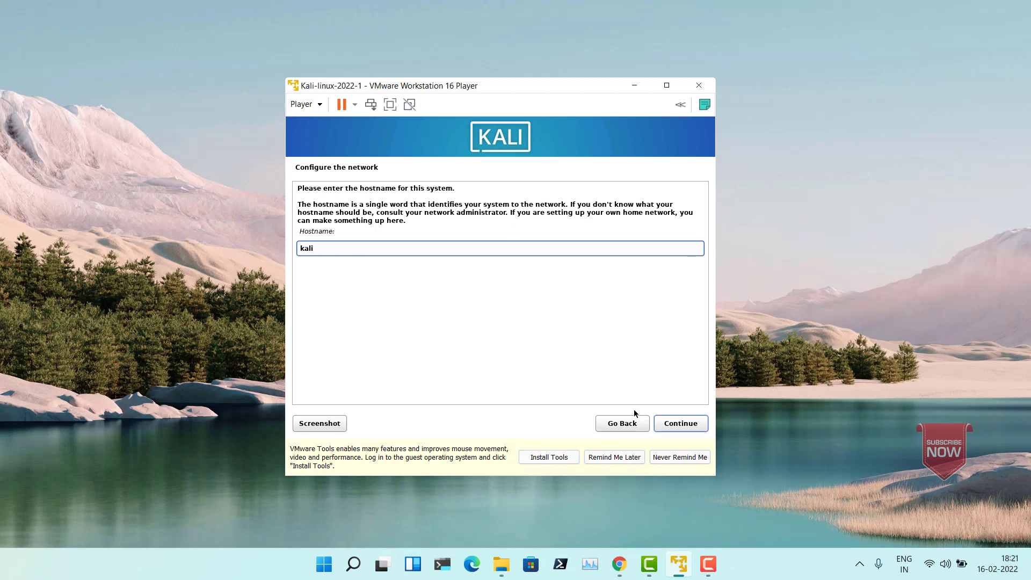
{"action": "left_click", "coordinate": [671, 424]}
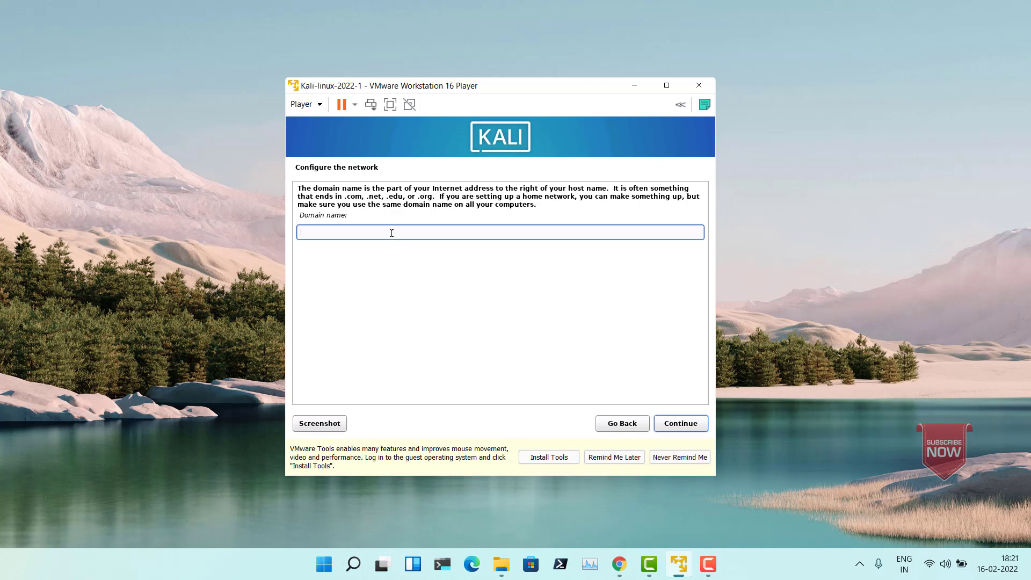
{"action": "type", "text": "example.com"}
{"action": "left_click", "coordinate": [676, 425]}
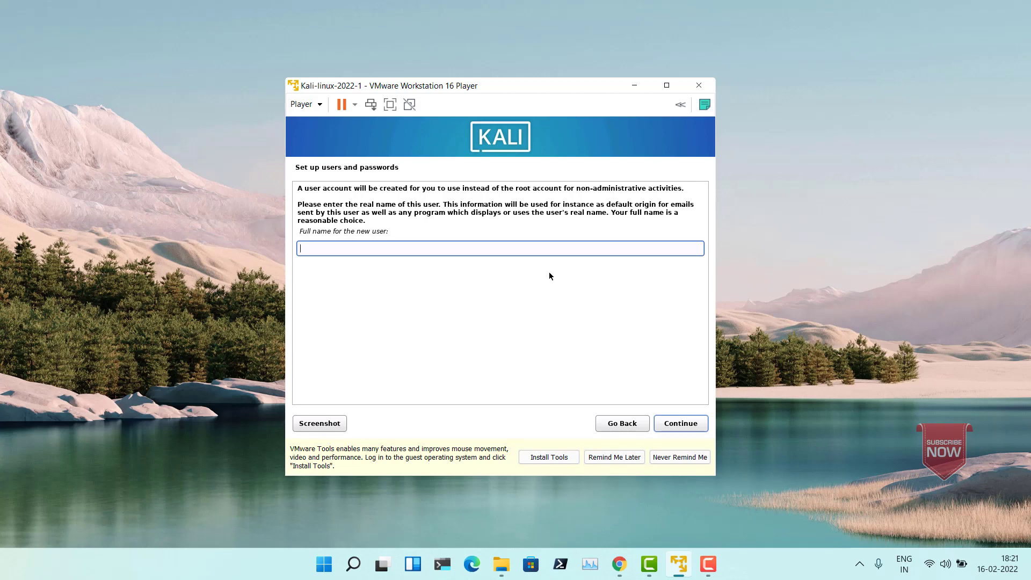
Step: Set up the user account with the user's full name, the suggested username, and the account password entered twice
{"action": "type", "text": "shailesh"}
{"action": "left_click", "coordinate": [677, 424]}
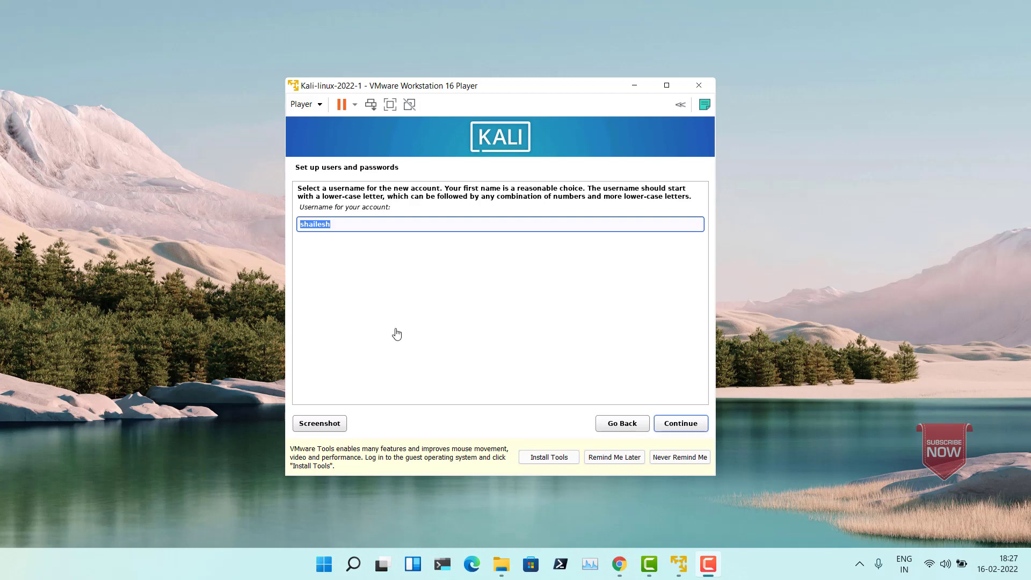
{"action": "left_click", "coordinate": [678, 423]}
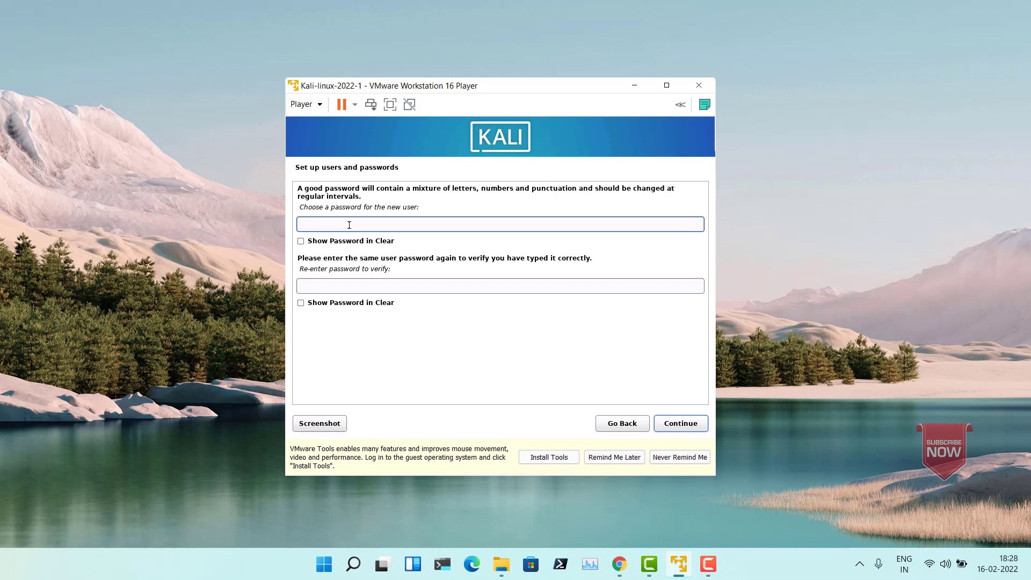
{"action": "type", "text": "********"}
{"action": "left_click", "coordinate": [317, 284]}
{"action": "type", "text": "********"}
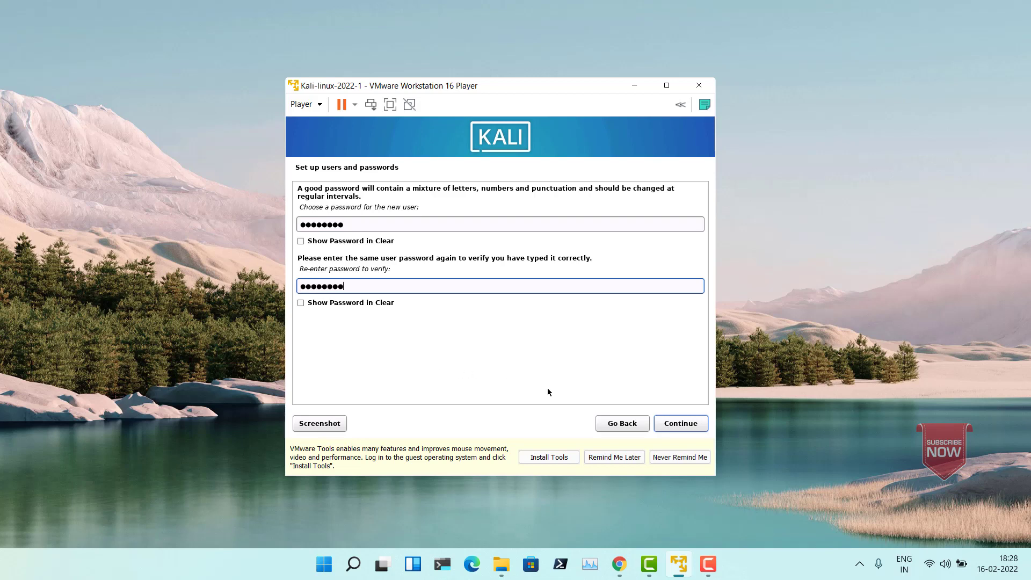
{"action": "left_click", "coordinate": [692, 425]}
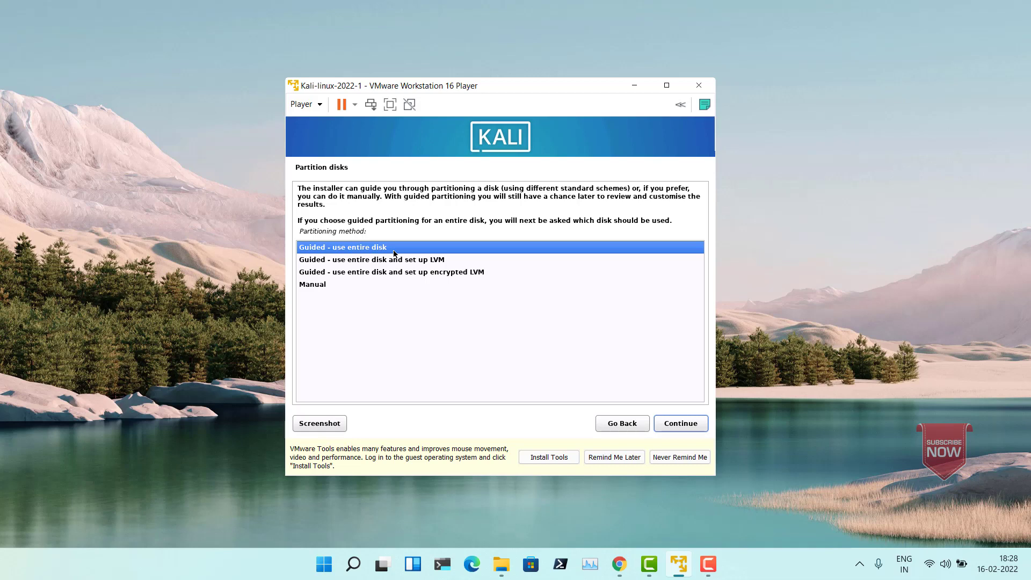
Step: Partition the entire SCSI3 (sda) disk with guided partitioning, all files in one partition, and write the changes to disk
{"action": "left_click", "coordinate": [682, 423]}
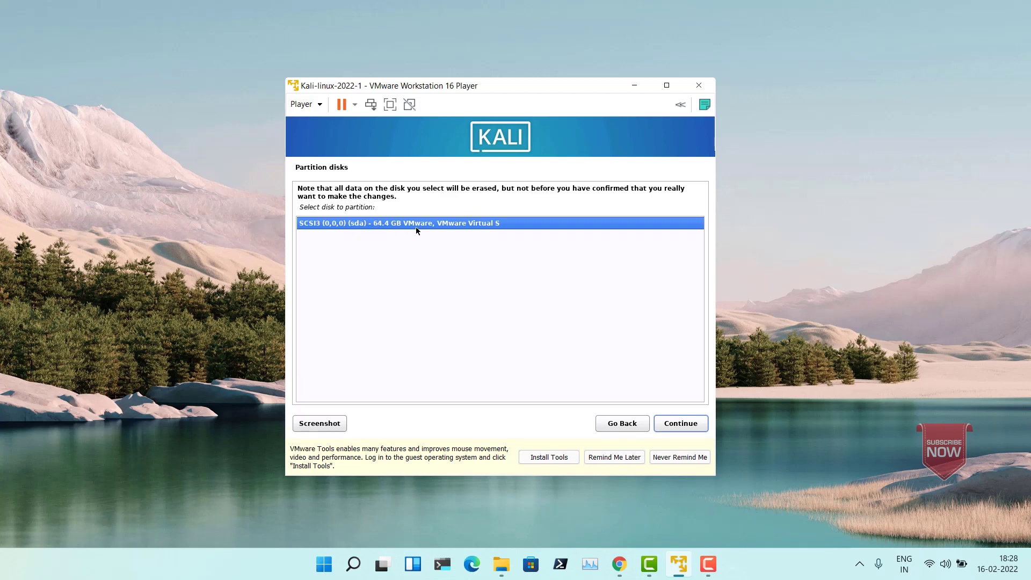
{"action": "left_click", "coordinate": [677, 426]}
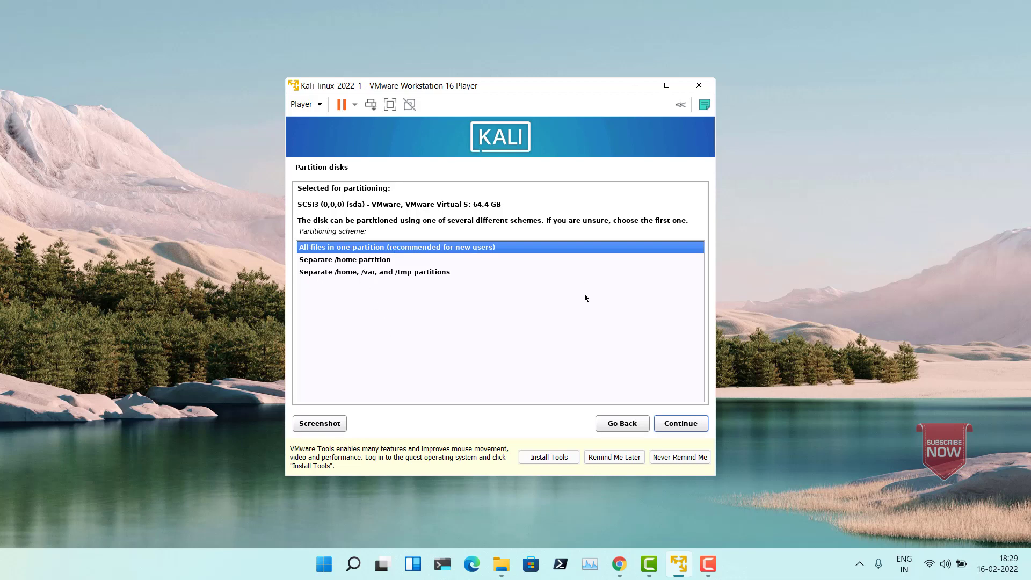
{"action": "left_click", "coordinate": [678, 424]}
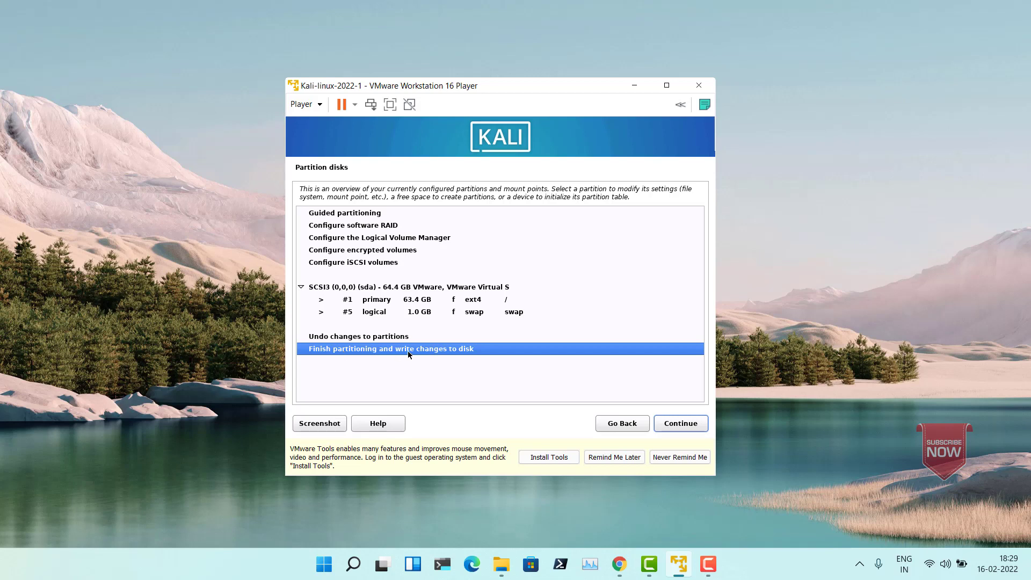
{"action": "left_click", "coordinate": [681, 424]}
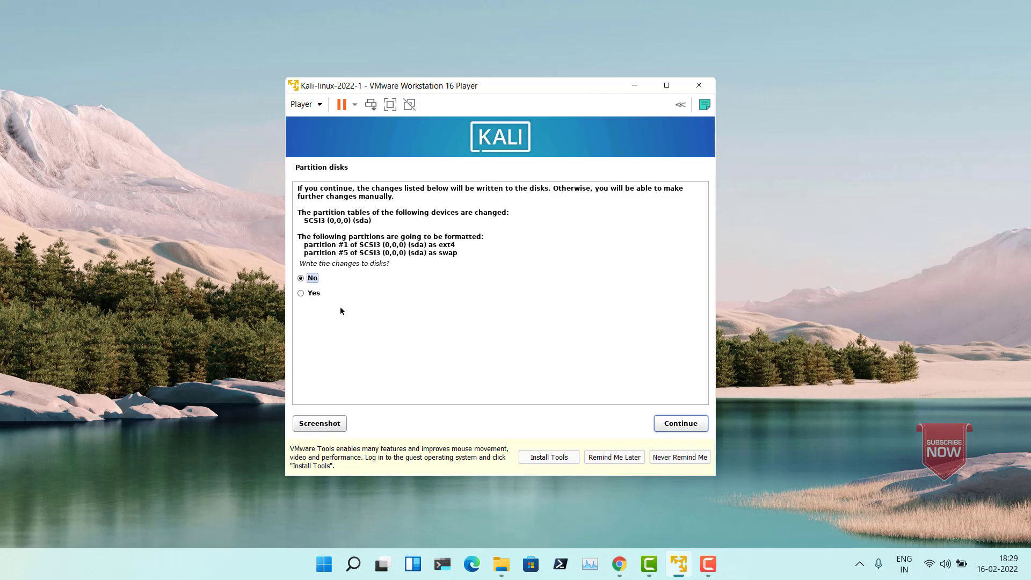
{"action": "left_click", "coordinate": [315, 294]}
{"action": "left_click", "coordinate": [671, 428]}
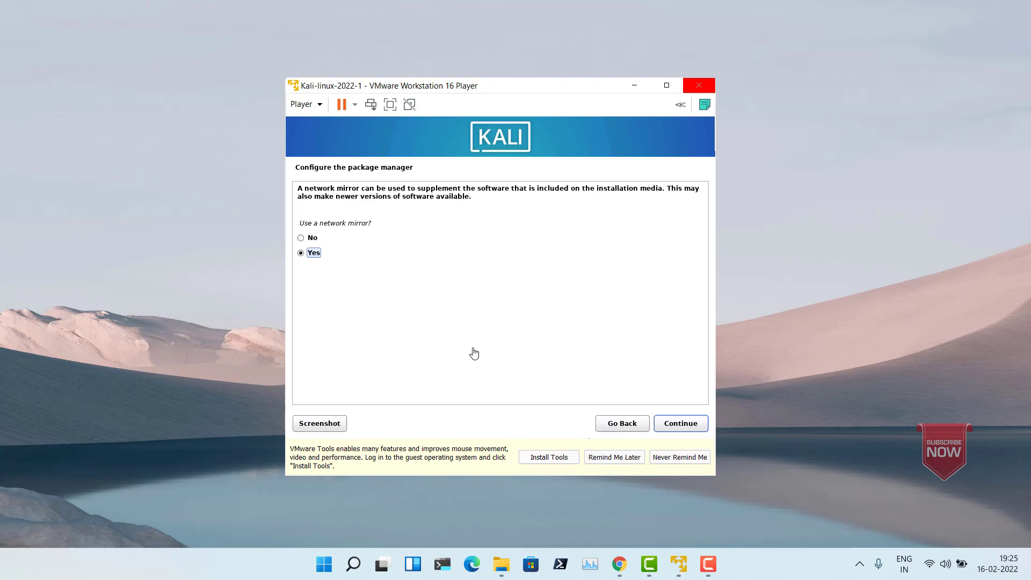
Step: Configure the package manager to use a network mirror and leave the HTTP proxy blank
{"action": "left_click", "coordinate": [681, 424]}
{"action": "left_click", "coordinate": [681, 424]}
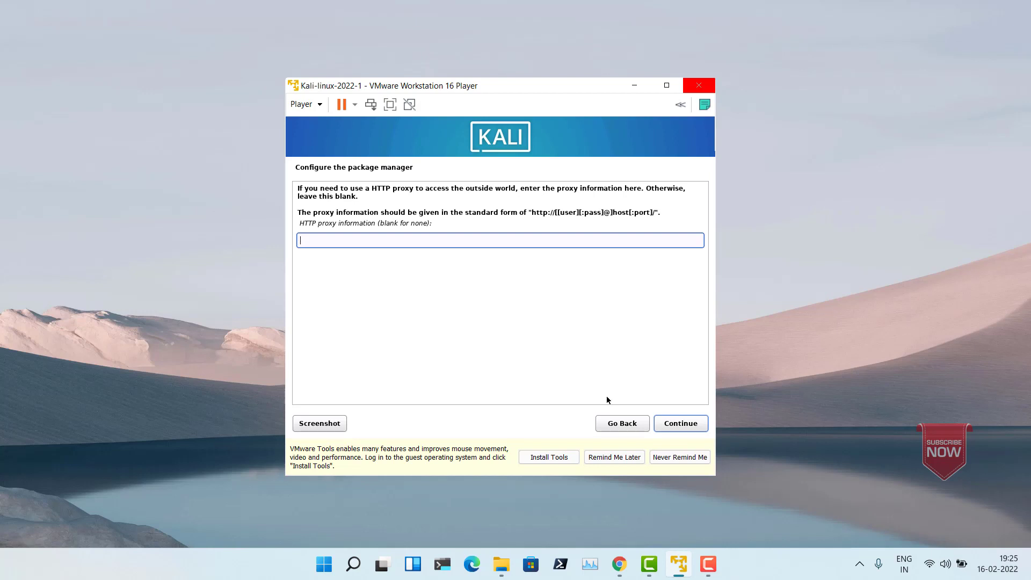
{"action": "left_click", "coordinate": [680, 424]}
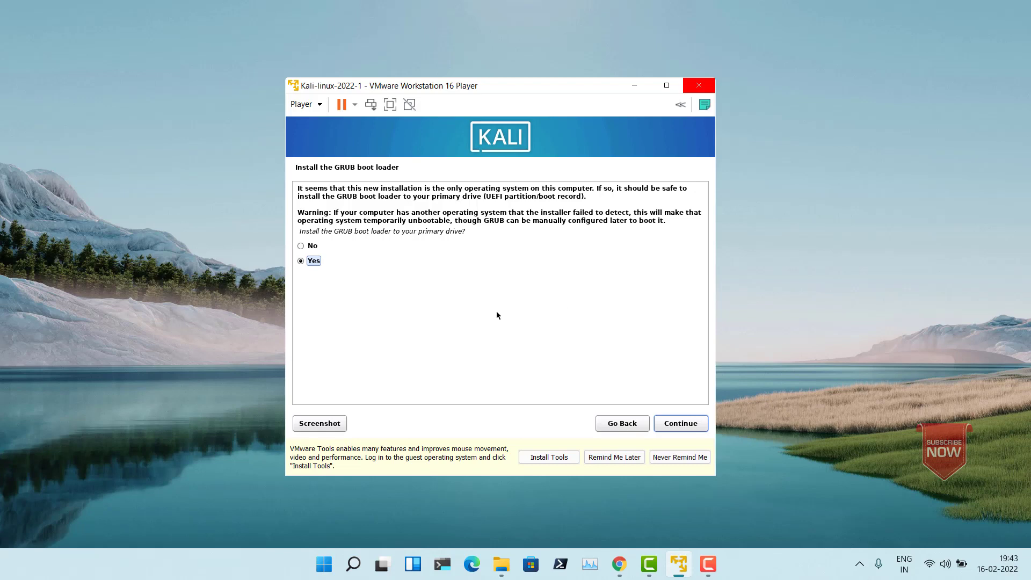
Step: Install the GRUB boot loader on /dev/sda, and finish the installation by rebooting the virtual machine
{"action": "left_click", "coordinate": [670, 423]}
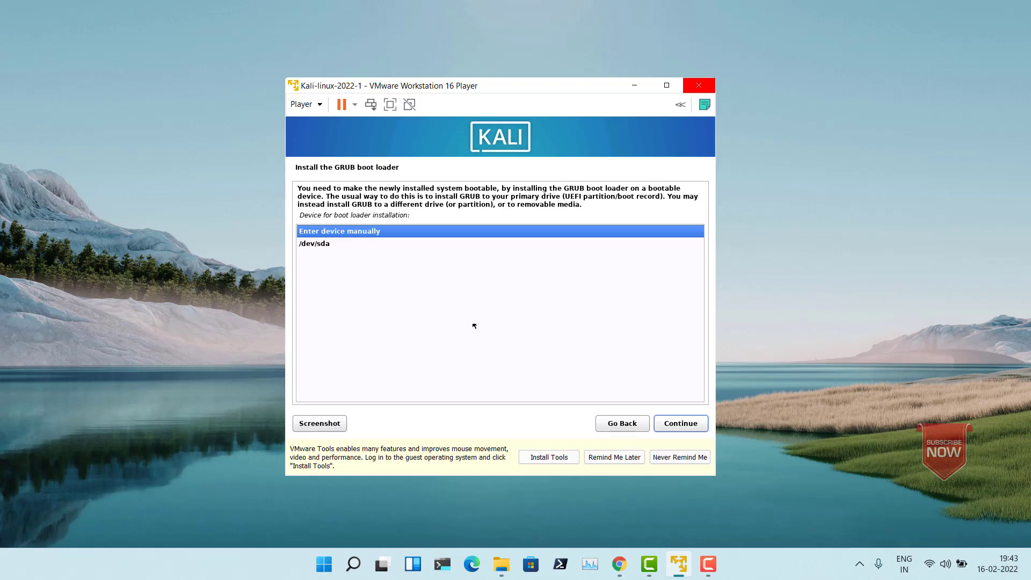
{"action": "left_click", "coordinate": [316, 244]}
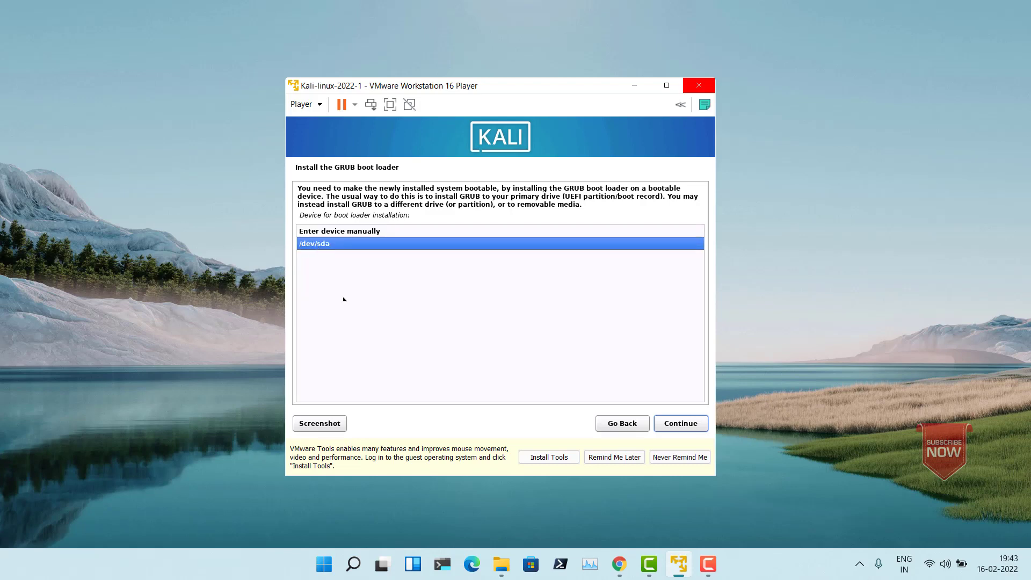
{"action": "left_click", "coordinate": [679, 424]}
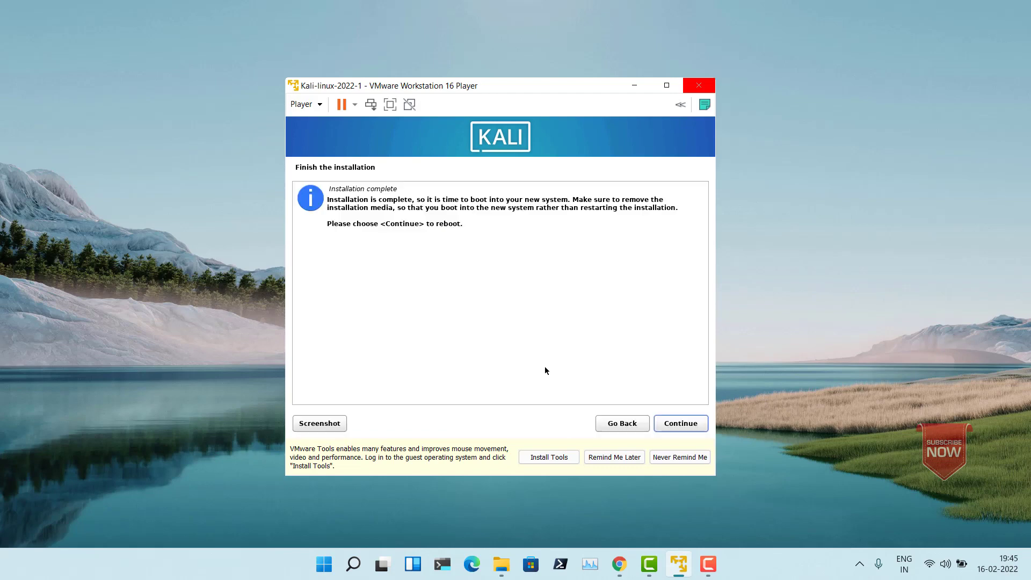
{"action": "left_click", "coordinate": [675, 424]}
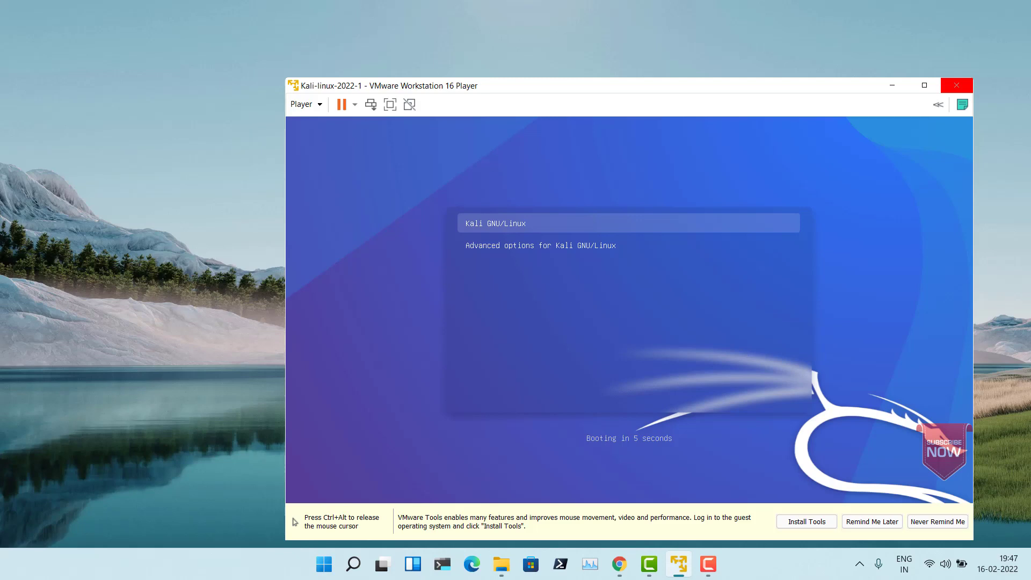
Step: Boot Kali GNU/Linux and log in with the account's username and password
{"action": "key", "text": "Return"}
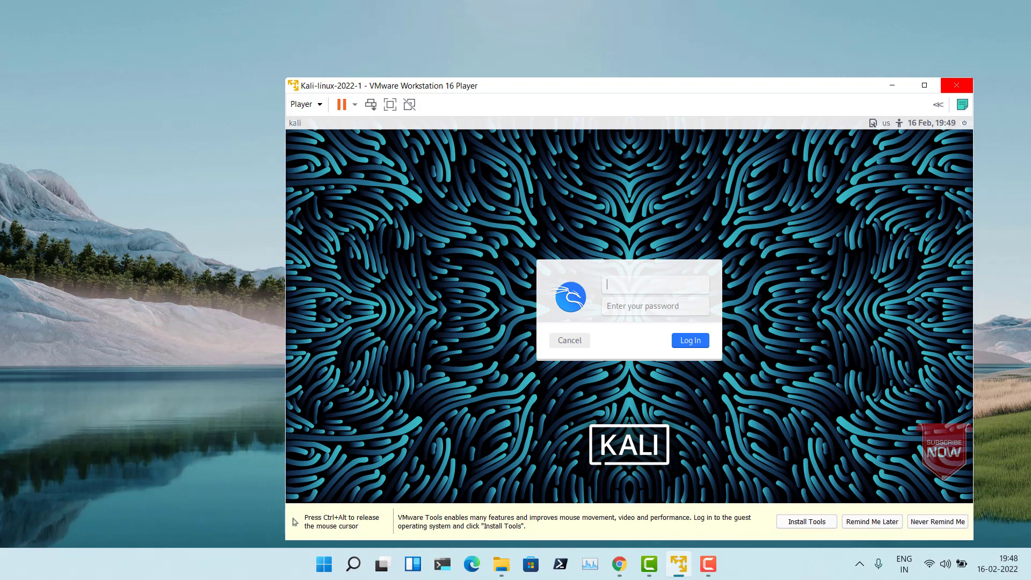
{"action": "type", "text": "shailesh"}
{"action": "key", "text": "Tab"}
{"action": "type", "text": "********"}
{"action": "left_click", "coordinate": [681, 340]}
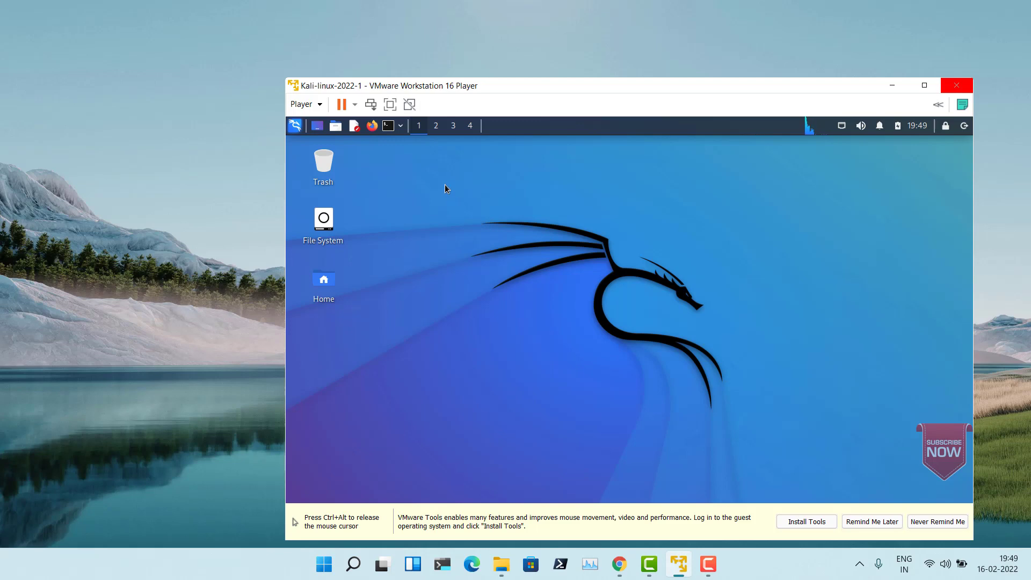
Step: Show the virtual machine in full screen mode, and open an enlarged Terminal Emulator window
{"action": "left_click", "coordinate": [390, 106]}
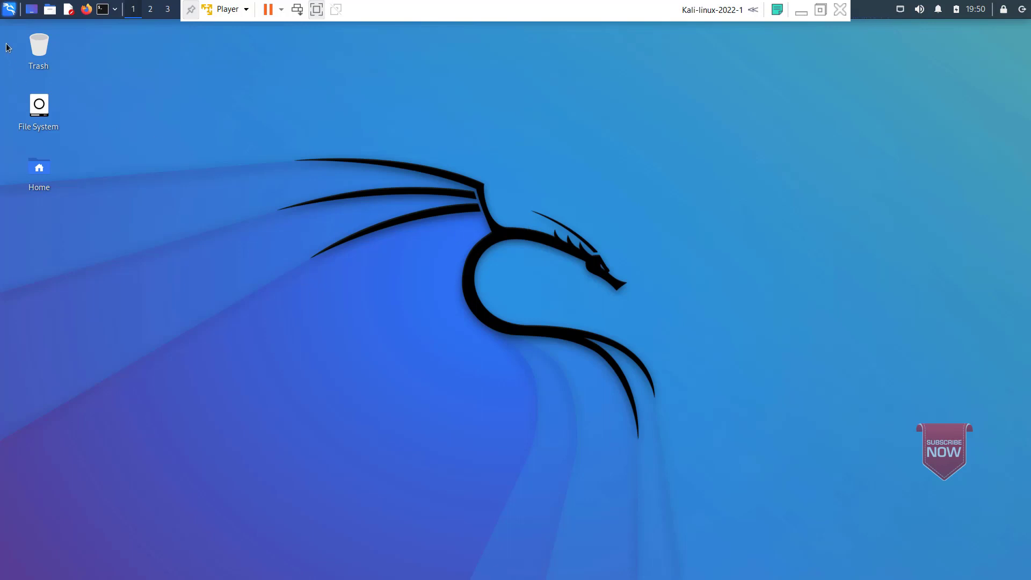
{"action": "left_click", "coordinate": [103, 10]}
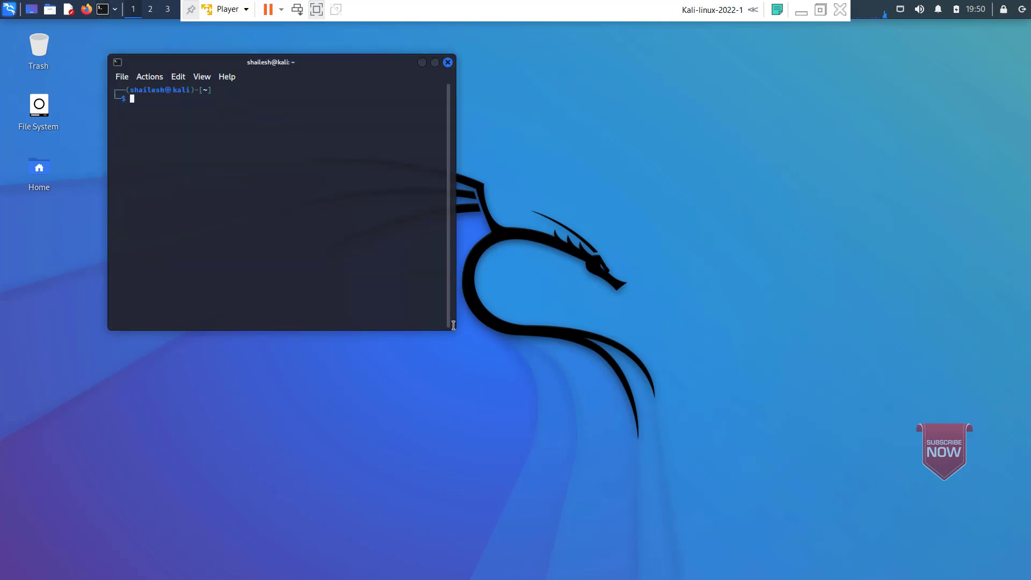
{"action": "left_click_drag", "start_coordinate": [455, 328], "coordinate": [853, 458]}
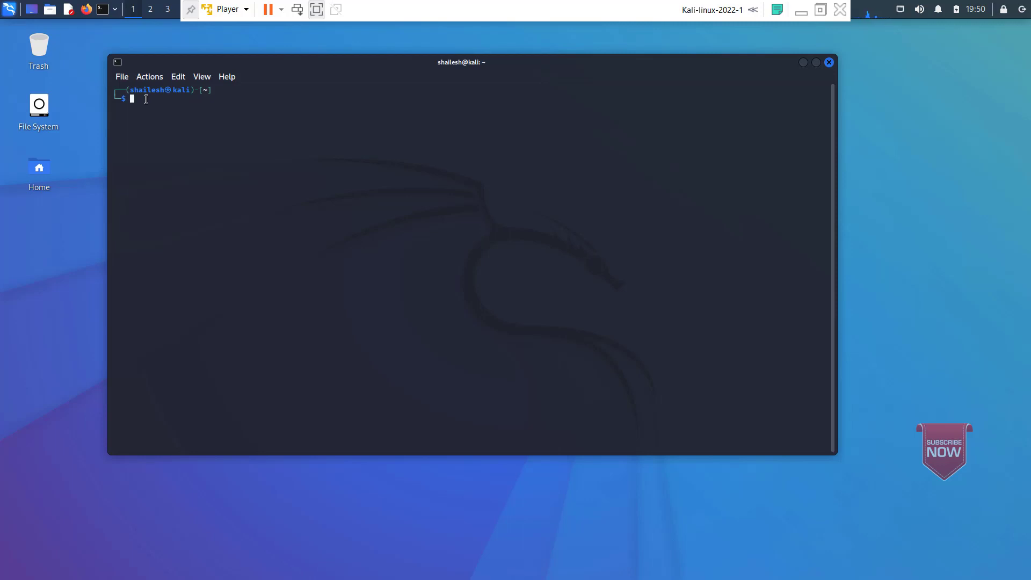
Step: Switch to the root user with sudo su, entering the account password when prompted
{"action": "type", "text": "sudo su"}
{"action": "key", "text": "Return"}
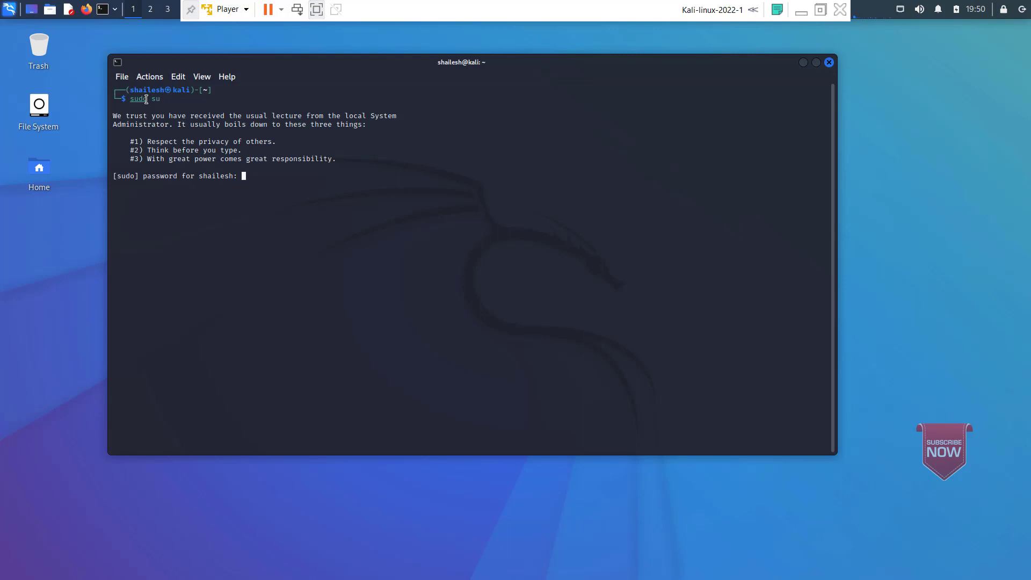
{"action": "key", "text": "Return"}
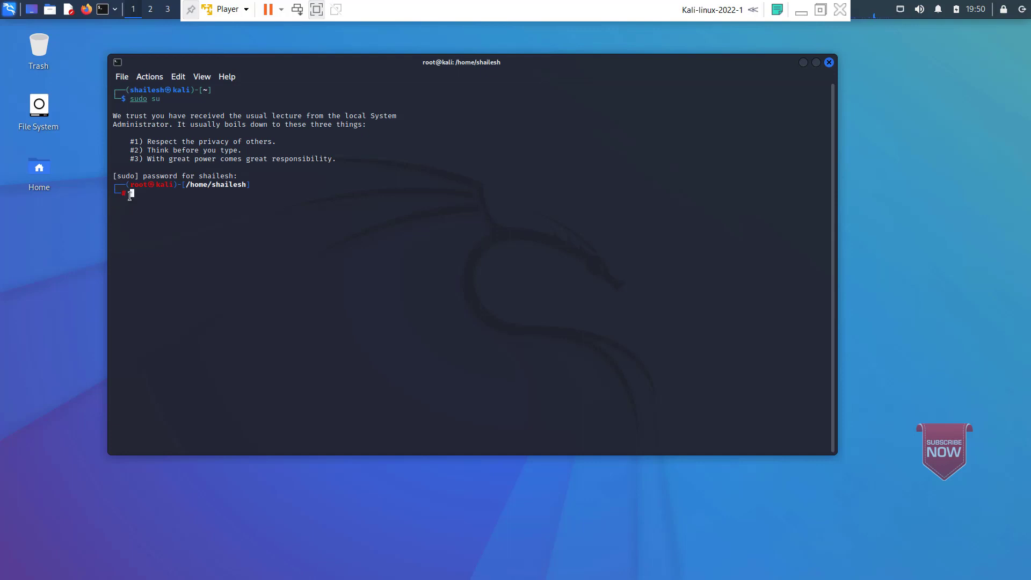
Step: Set a new root password with the passwd command, entering the new password twice
{"action": "type", "text": "passwd"}
{"action": "key", "text": "Return"}
{"action": "key", "text": "Return"}
{"action": "key", "text": "Return"}
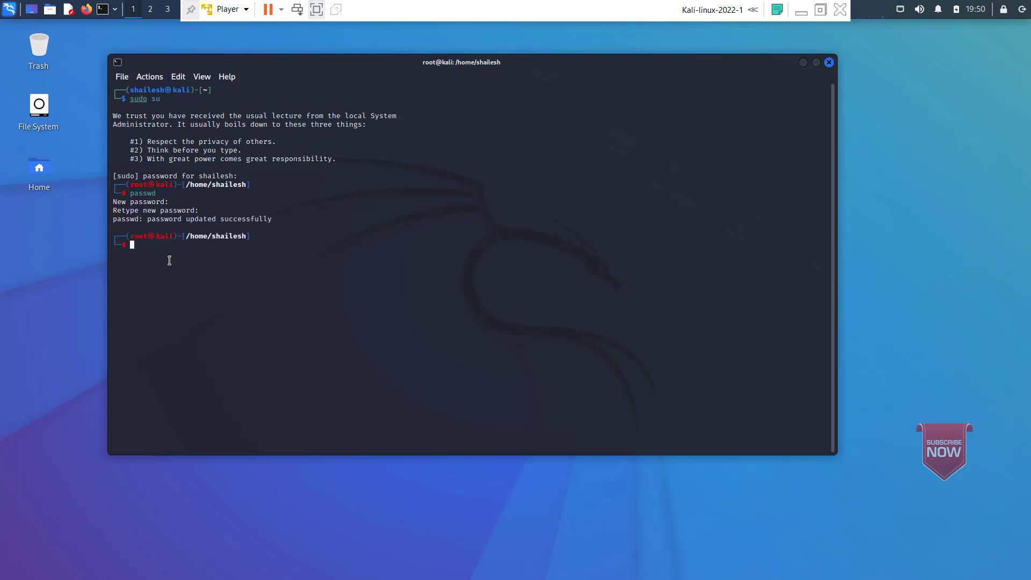
Step: Leave the root shell with the exit command and close the terminal window
{"action": "type", "text": "exit"}
{"action": "key", "text": "Return"}
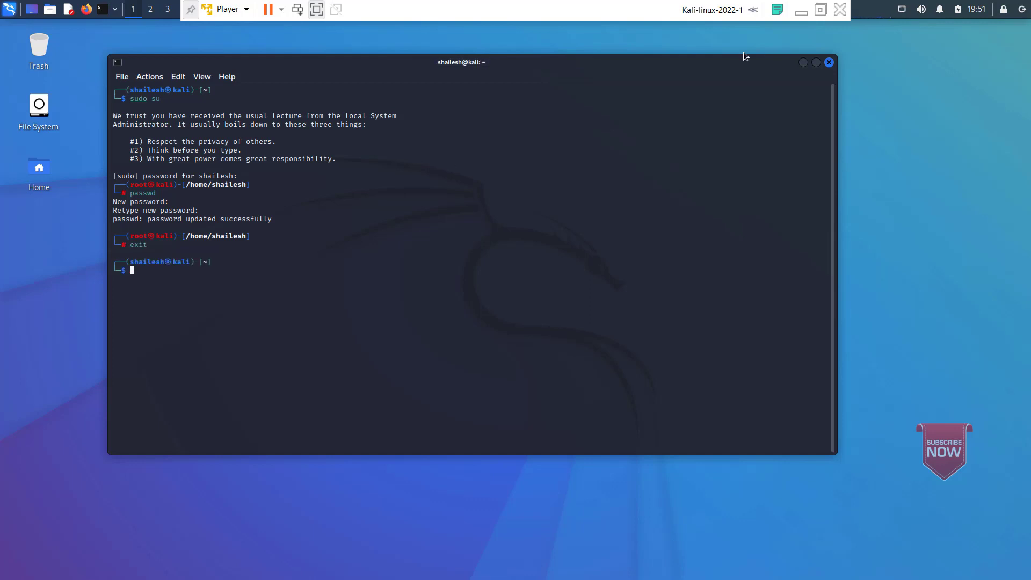
{"action": "left_click", "coordinate": [829, 63]}
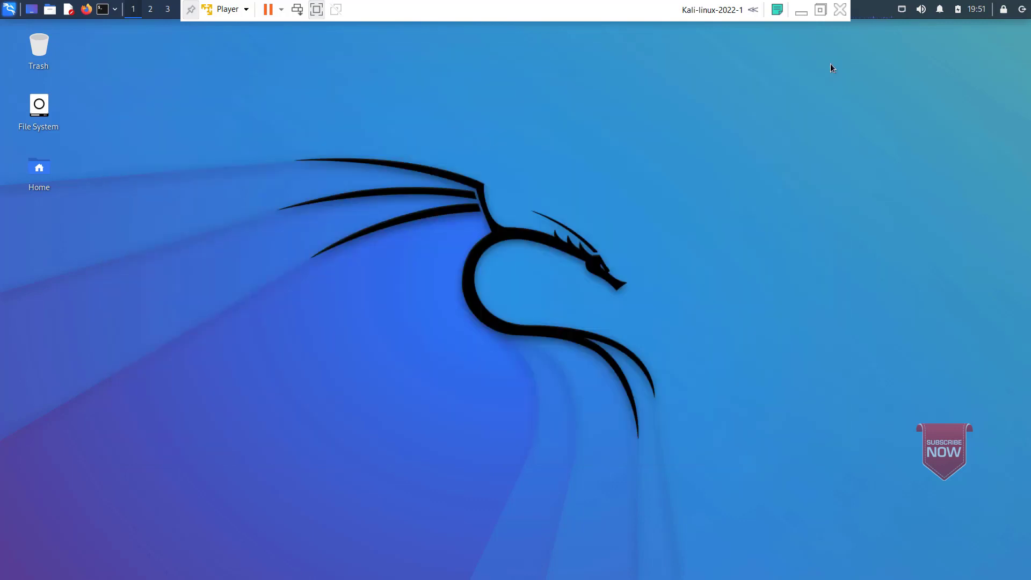
Step: Switch user from the current session and log in as root with the root account's password
{"action": "left_click", "coordinate": [1022, 9]}
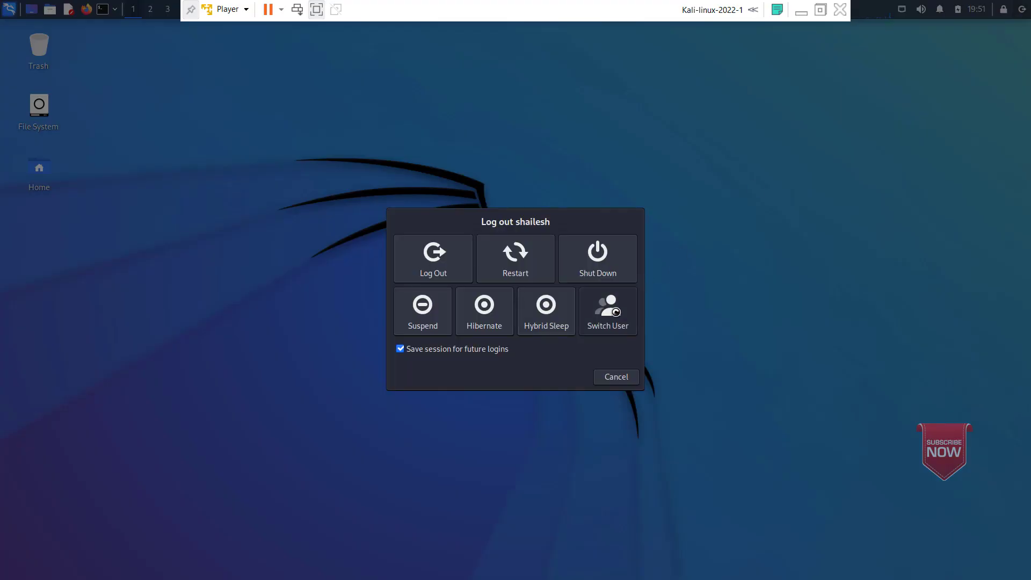
{"action": "left_click", "coordinate": [604, 310]}
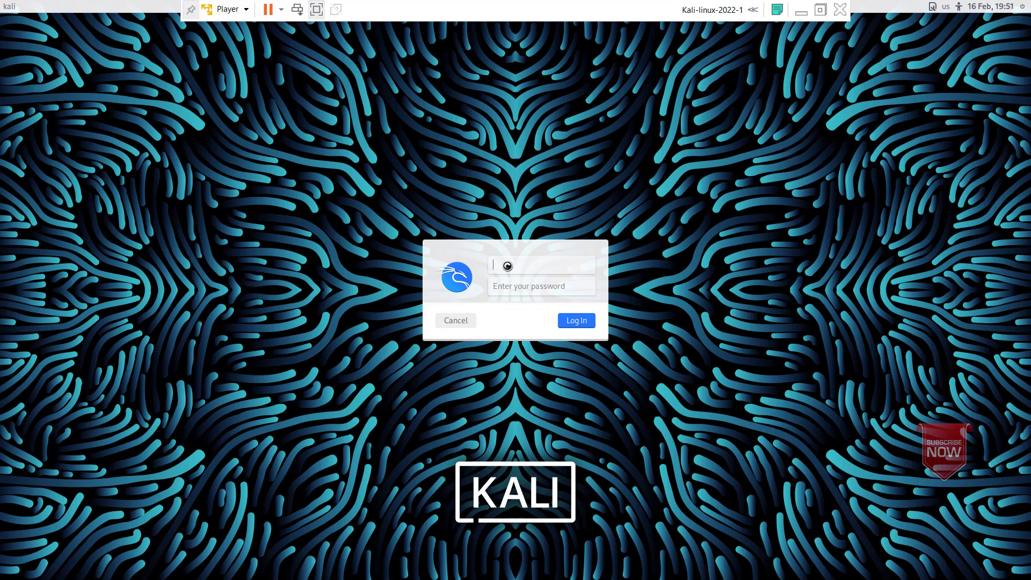
{"action": "type", "text": "root"}
{"action": "left_click", "coordinate": [511, 285]}
{"action": "type", "text": "•••••"}
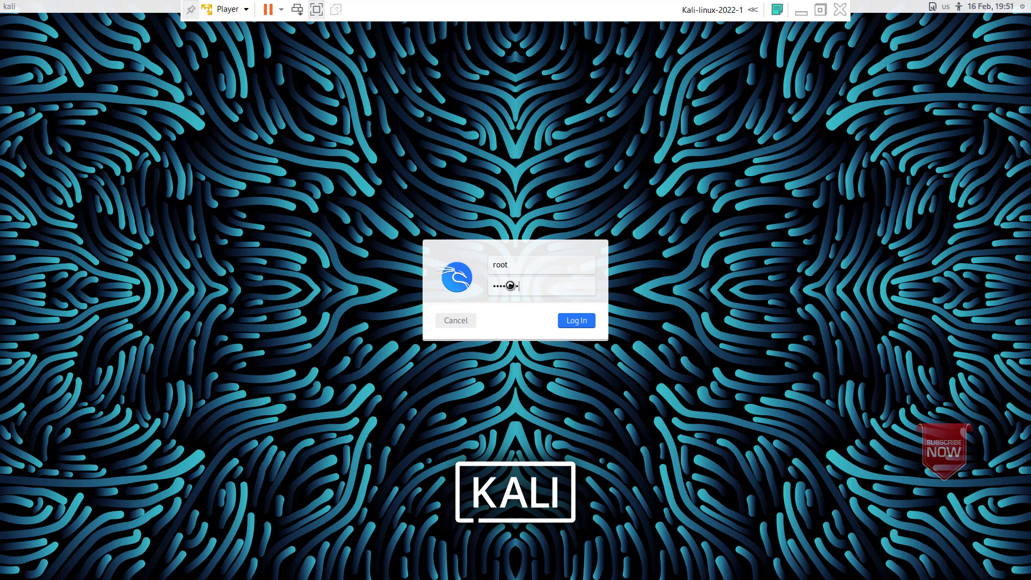
{"action": "key", "text": "Return"}
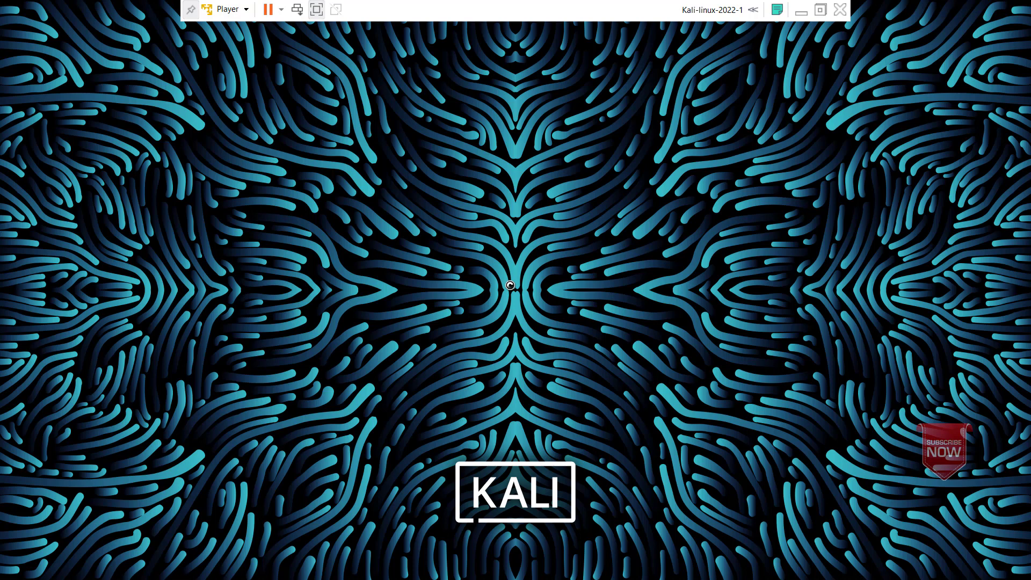